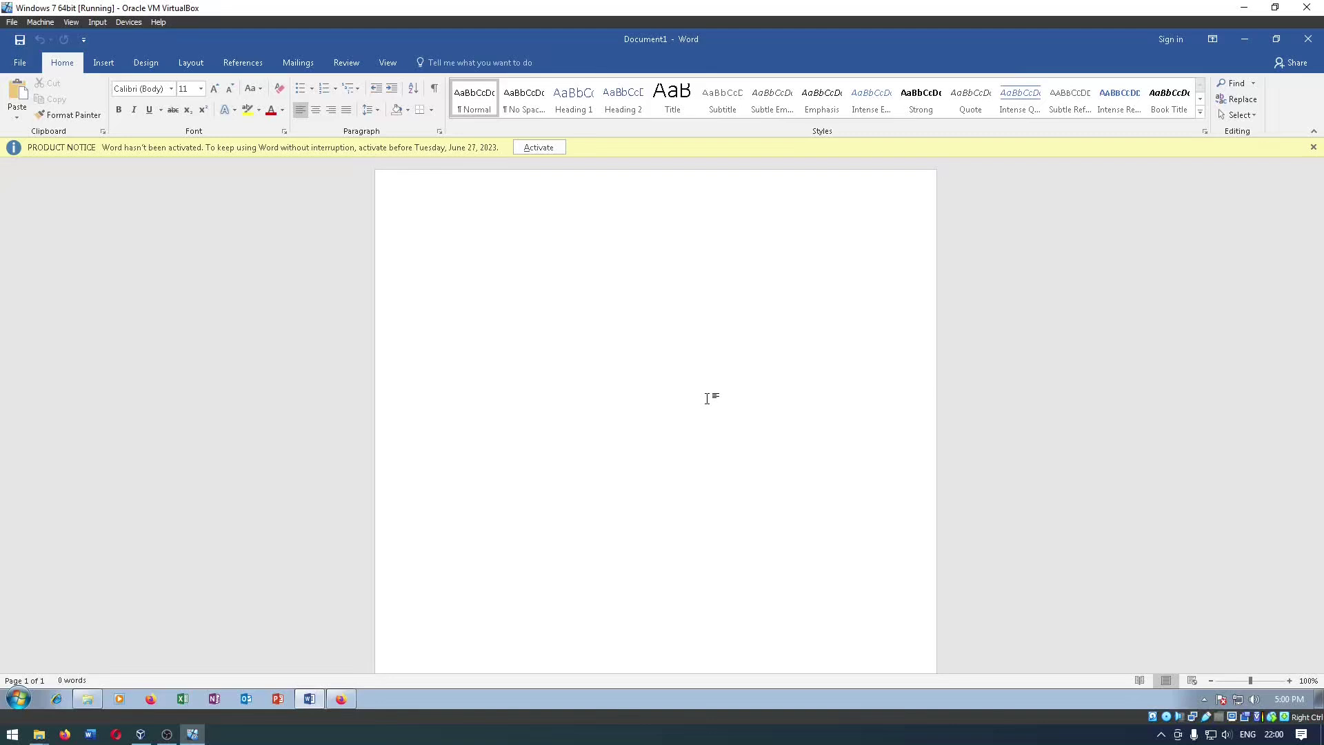
Show Word's Account page with the Professional Plus 2016 activation and update status.
click(23, 62)
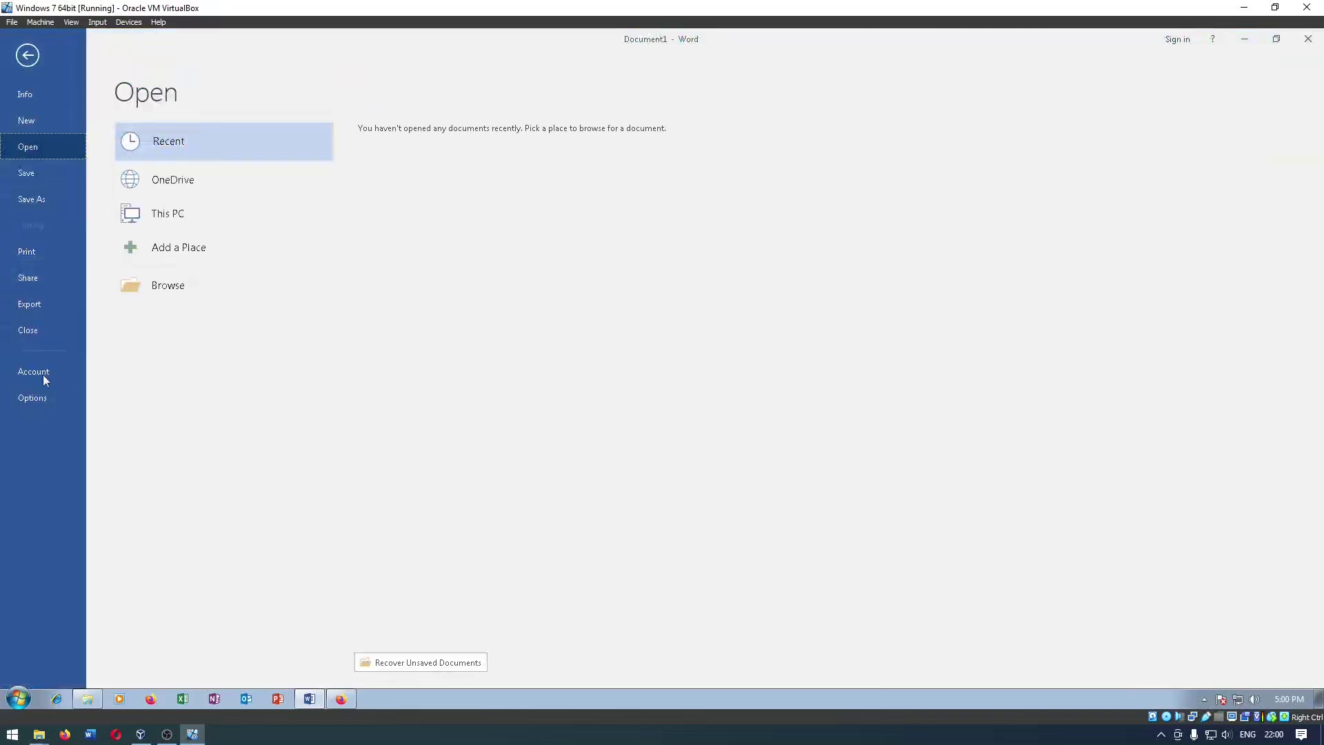
click(43, 378)
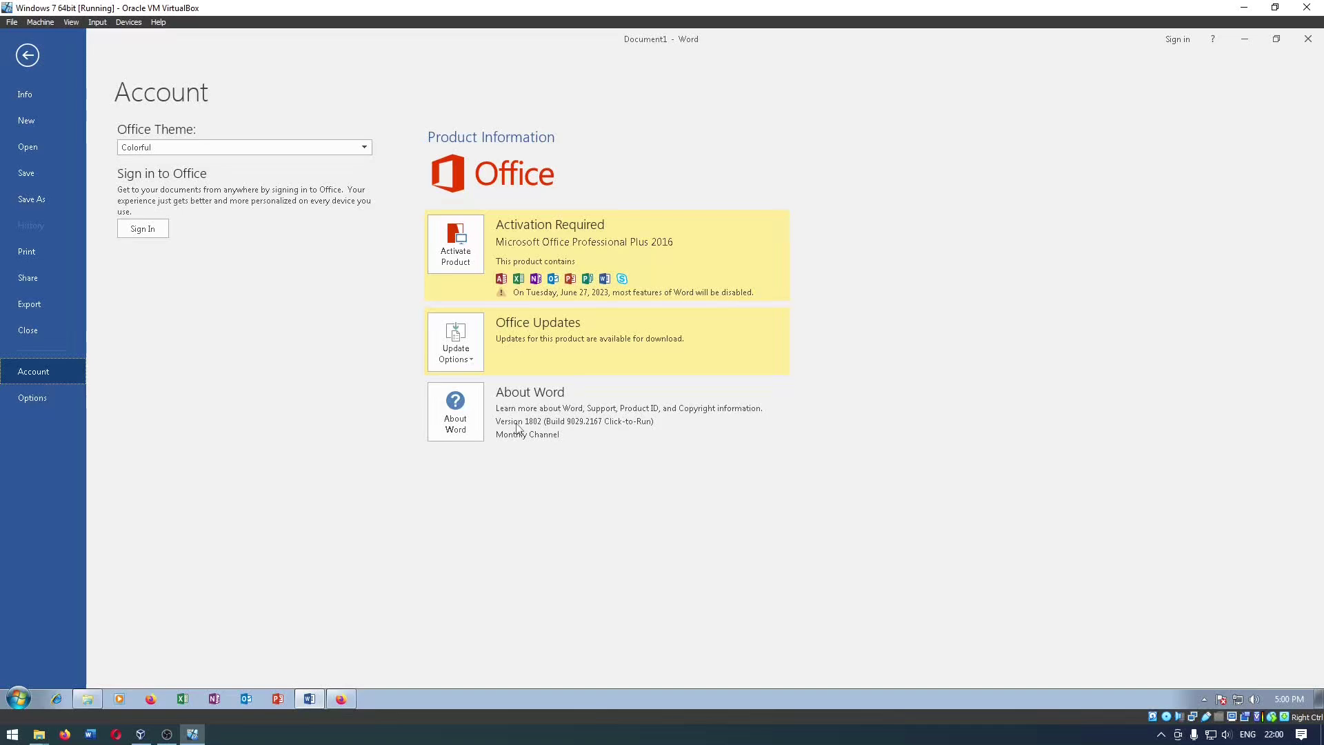
Switch to Firefox and scroll the support article to the Click-to-Run vs MSI-based table.
key(alt+Tab)
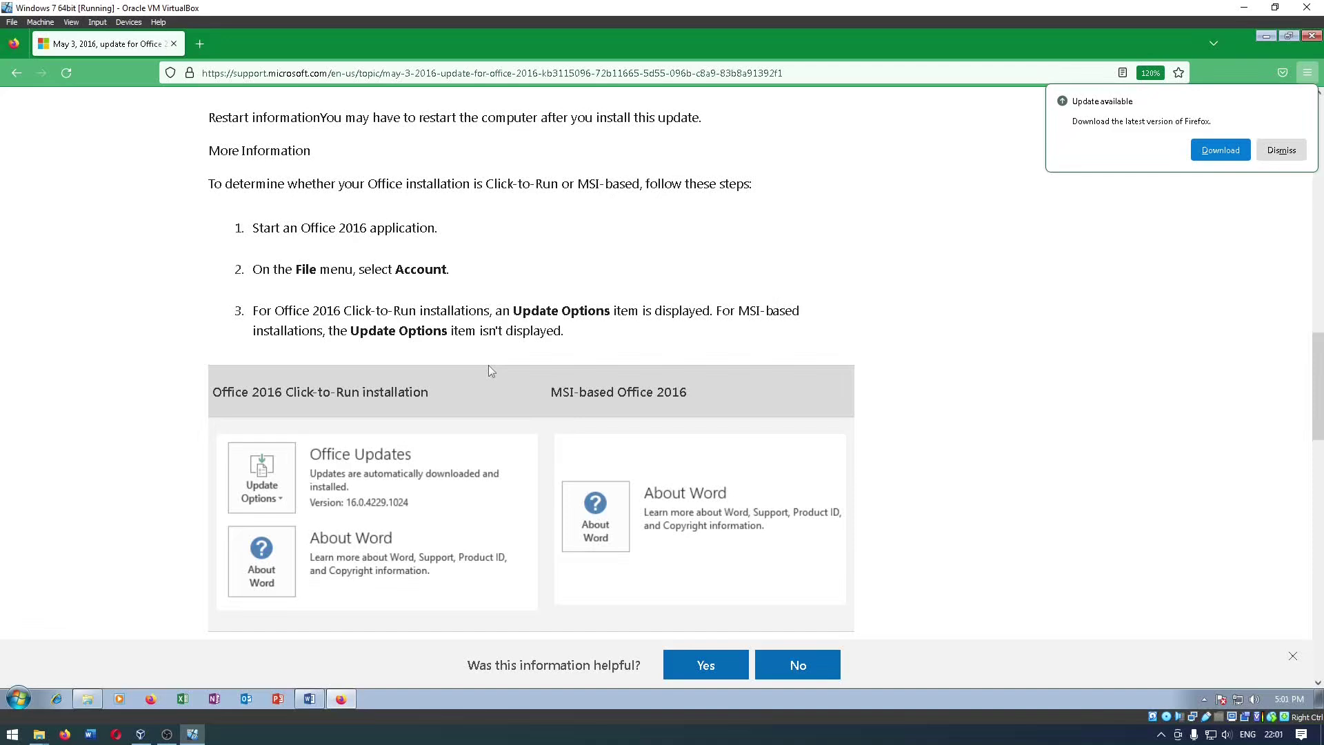
scroll(488, 366, down, 2)
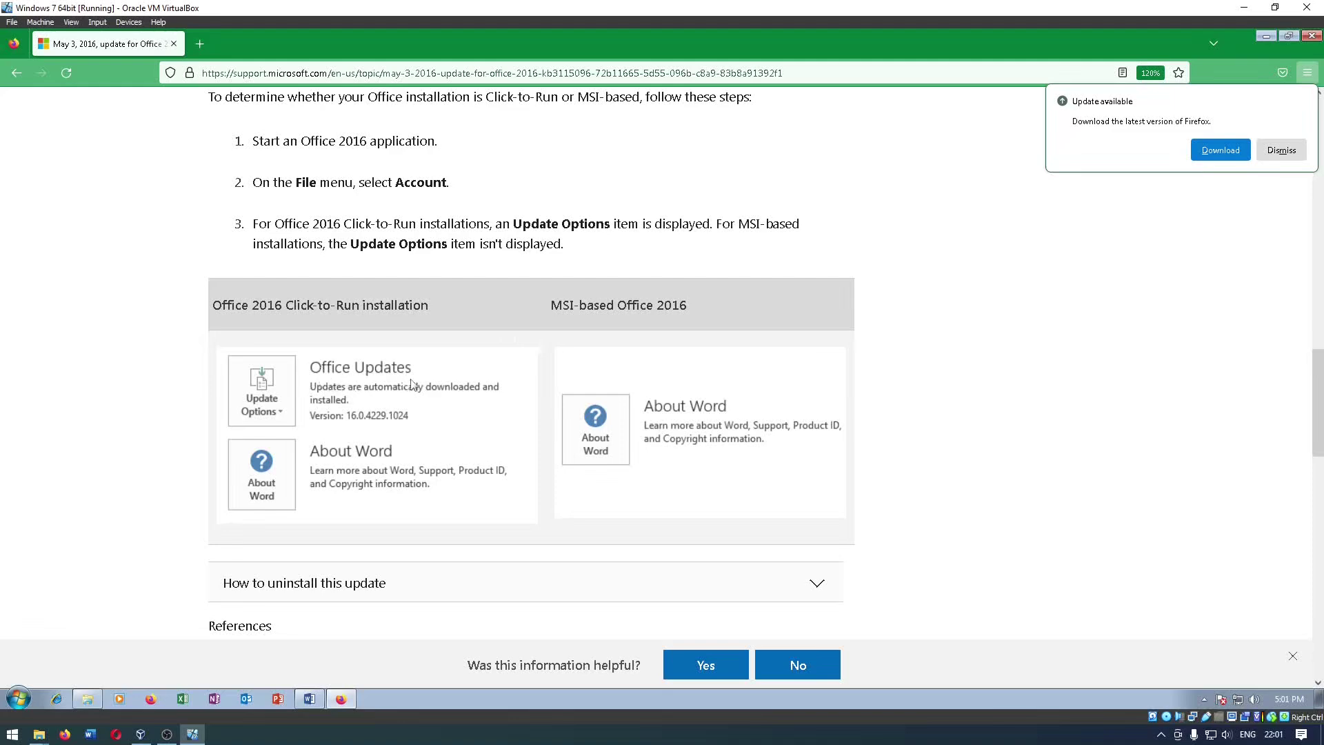
click(312, 700)
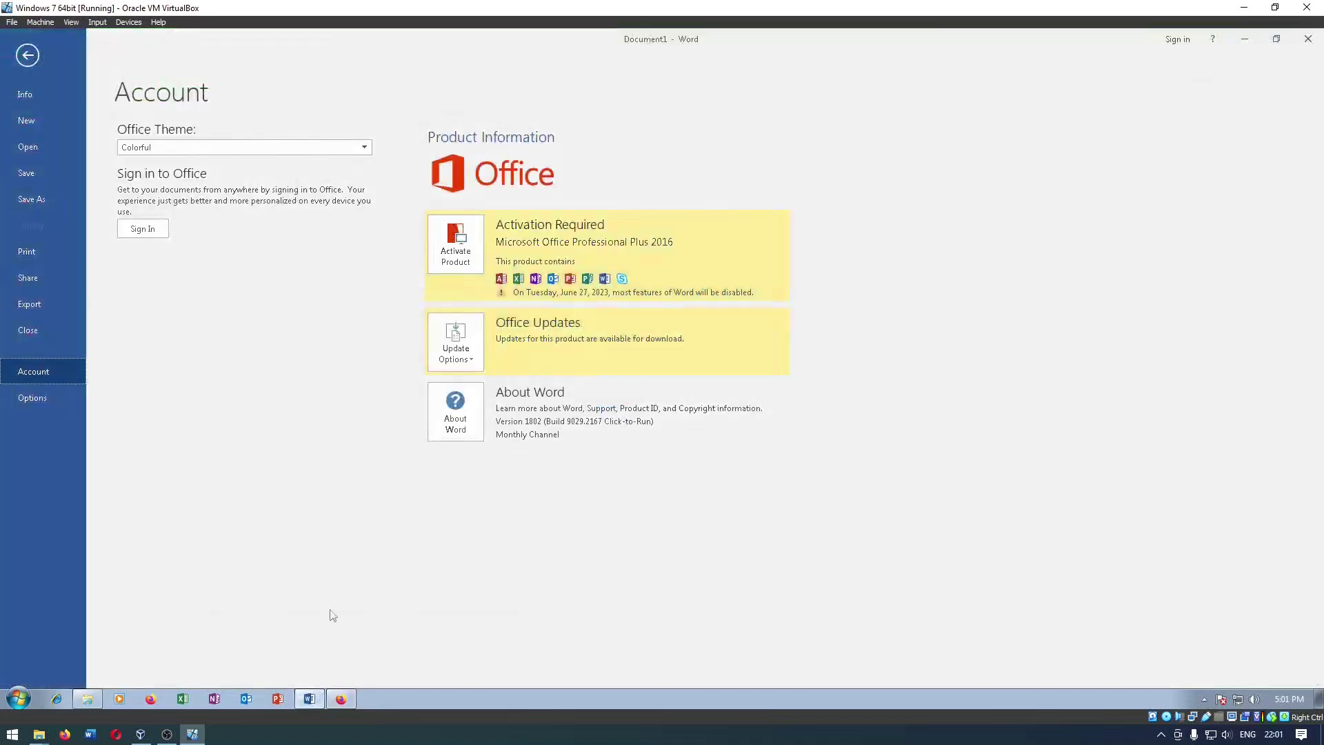
click(468, 335)
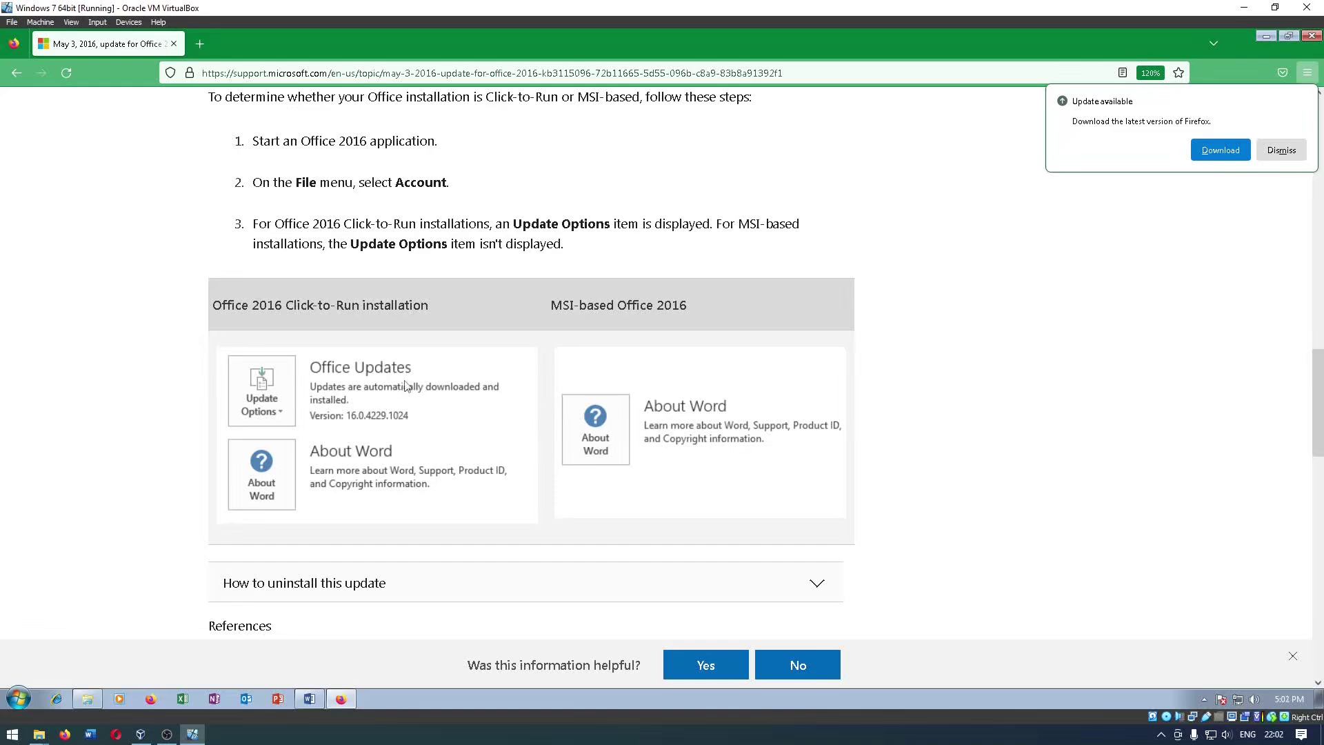
Search Google for 'microsoft office 2016 update' in a new Firefox tab.
click(203, 46)
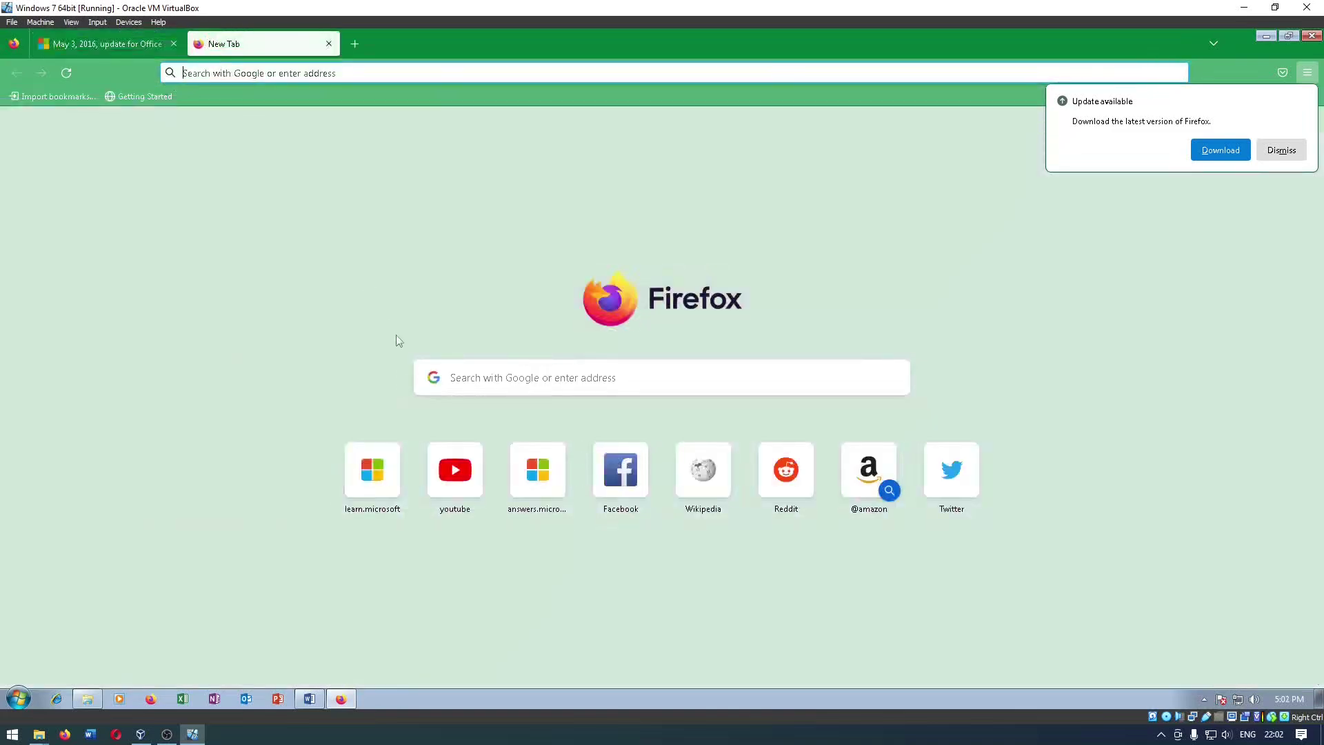
click(483, 387)
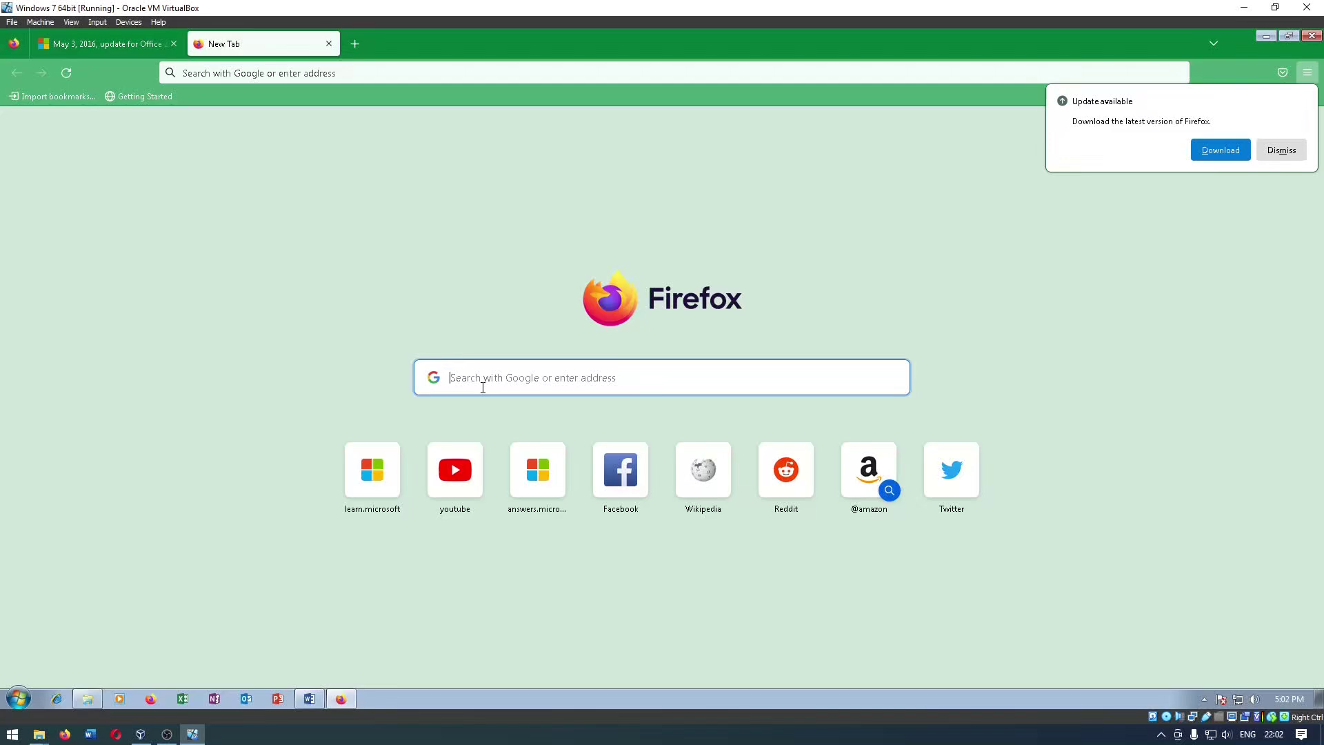
text(microsoft of)
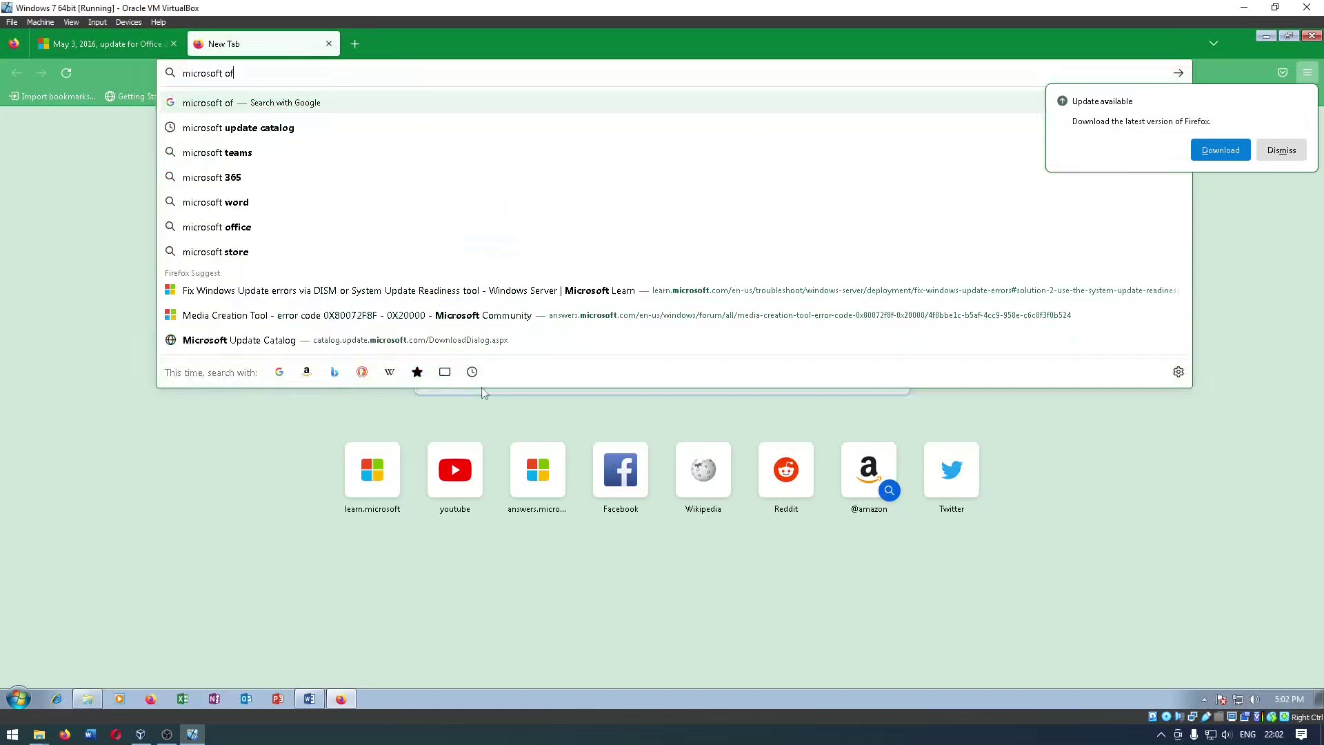
text(fice 201)
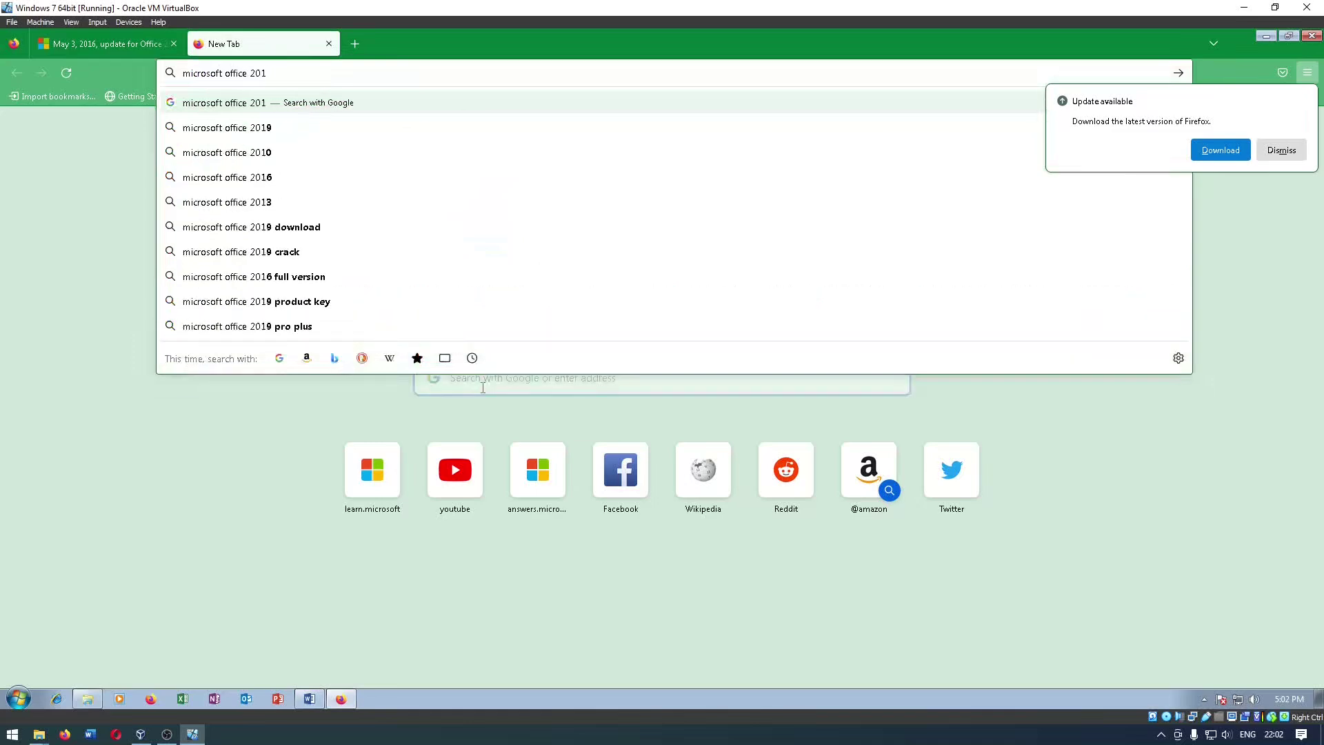
text(6 update)
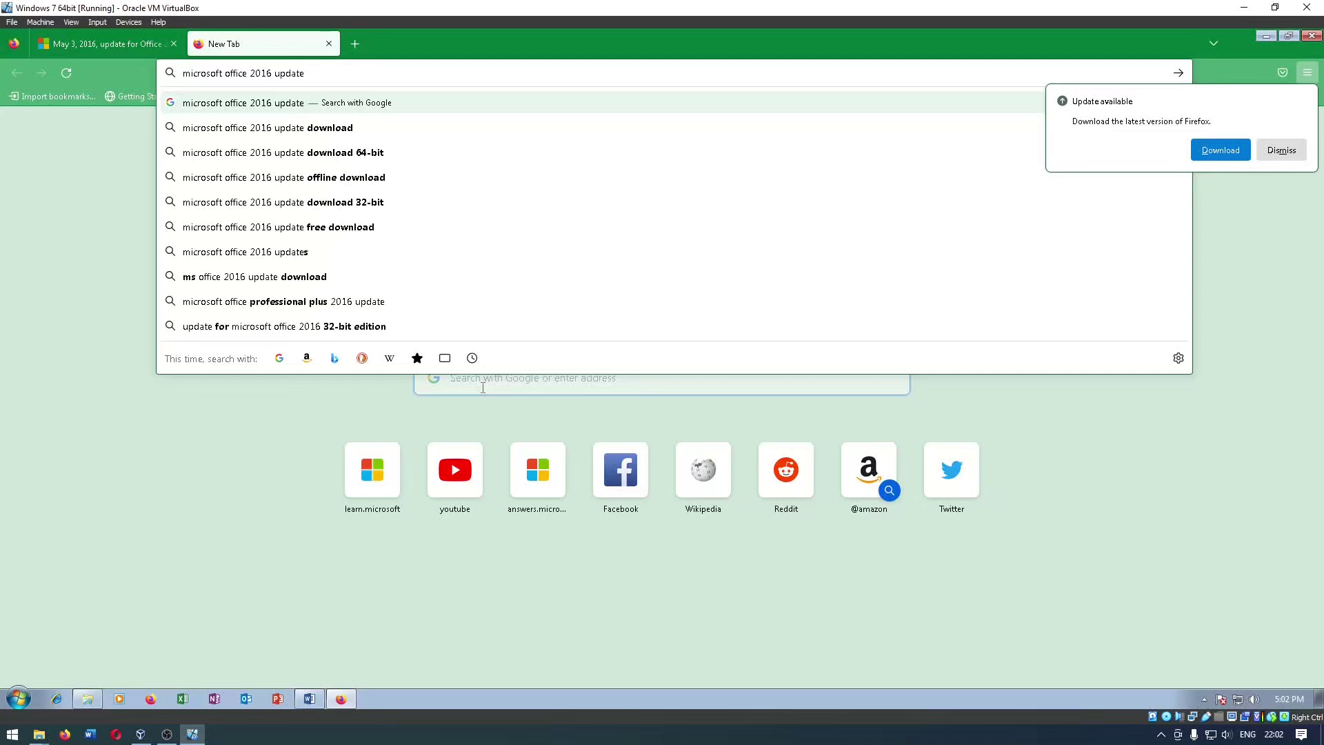
key(Return)
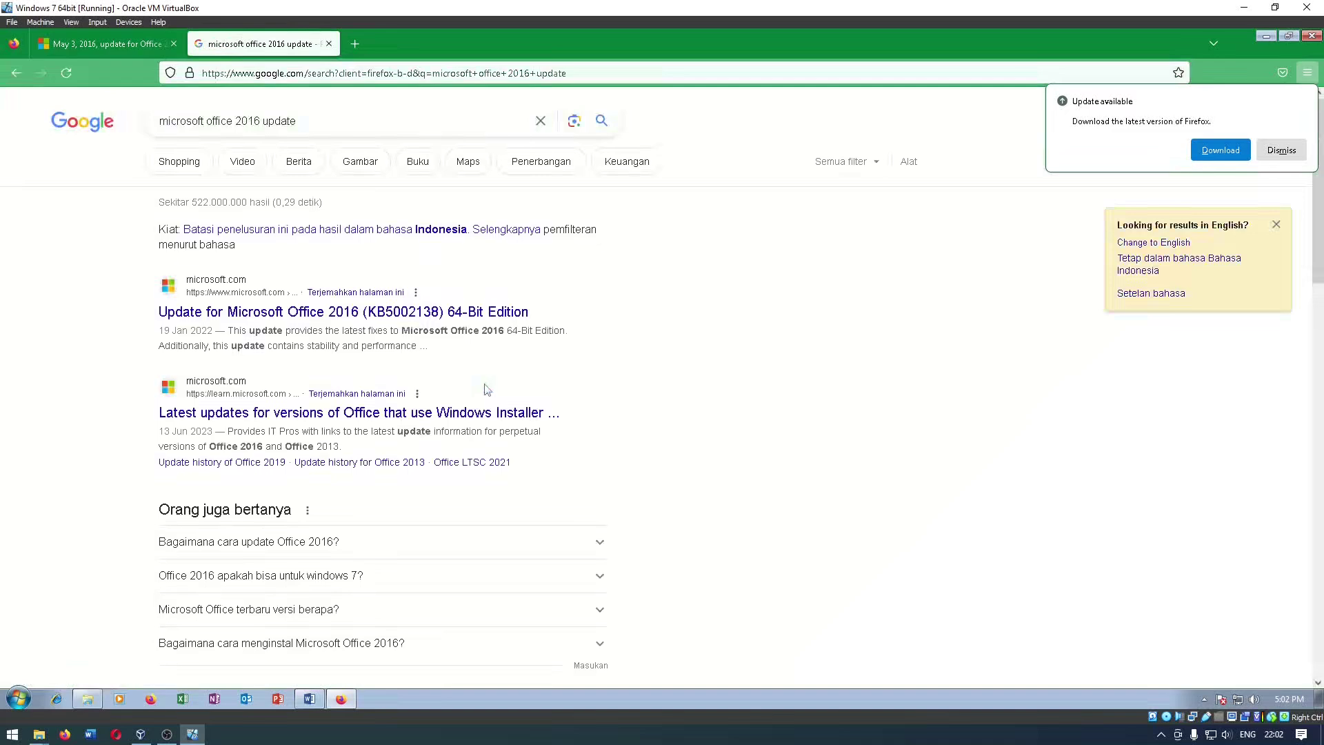
Open the Microsoft Learn Office updates result and open the KB5002089 link in a background tab.
click(366, 416)
scroll(568, 338, down, 4)
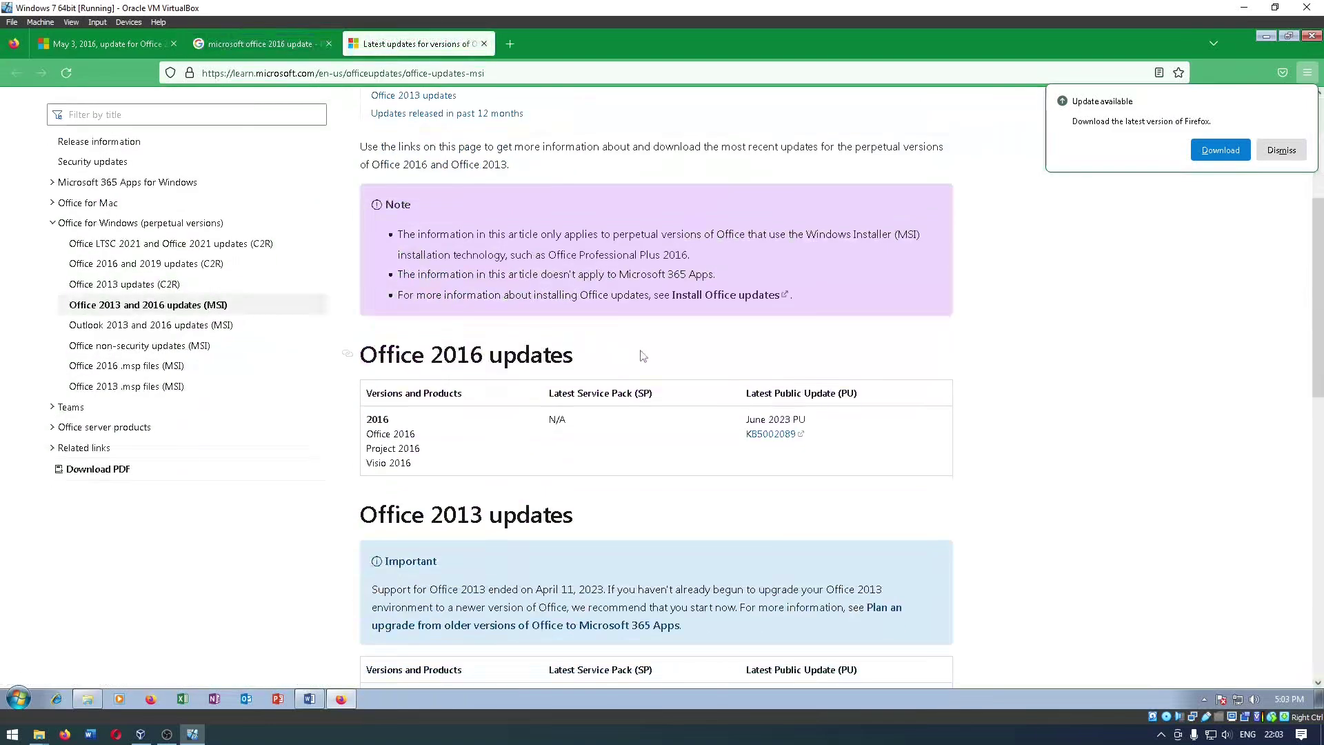
middle_click(759, 442)
drag(369, 355, 656, 362)
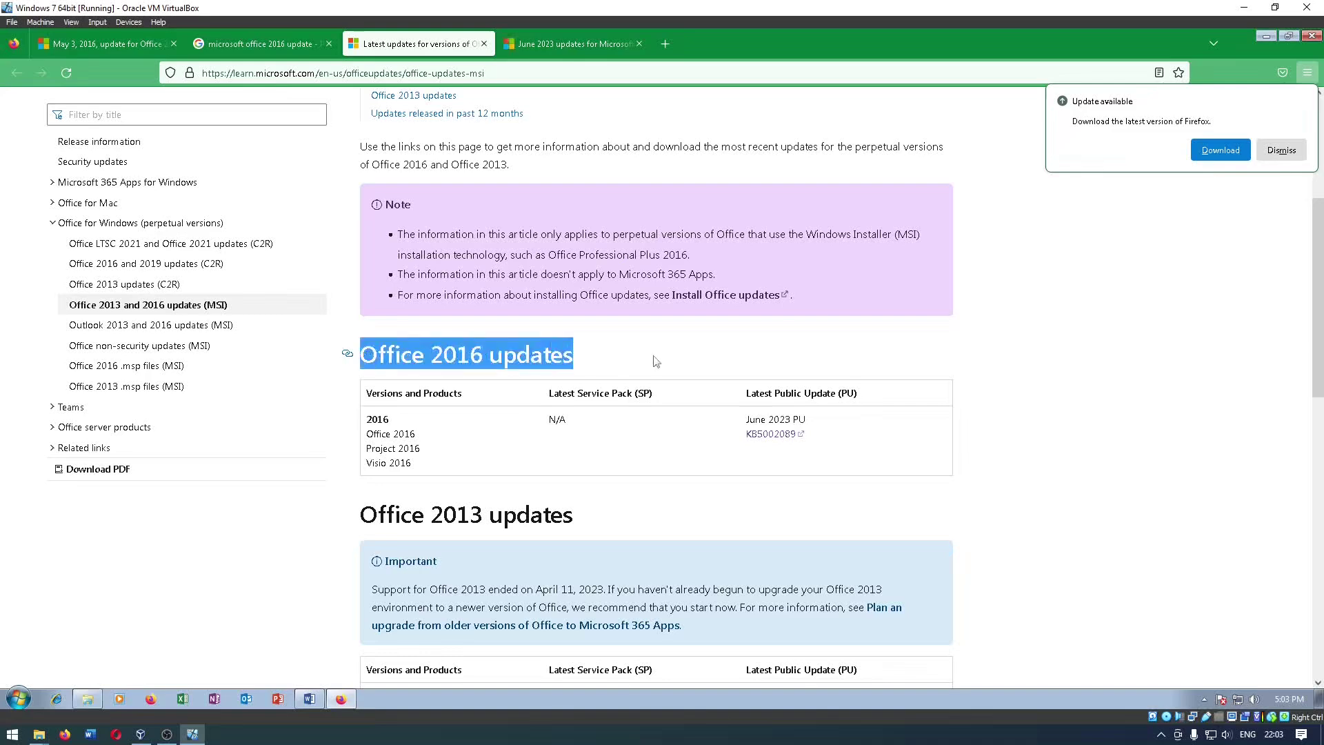
click(656, 361)
Switch to the June 2023 updates article and scroll to its Office 2016 update list.
key(ctrl+Tab)
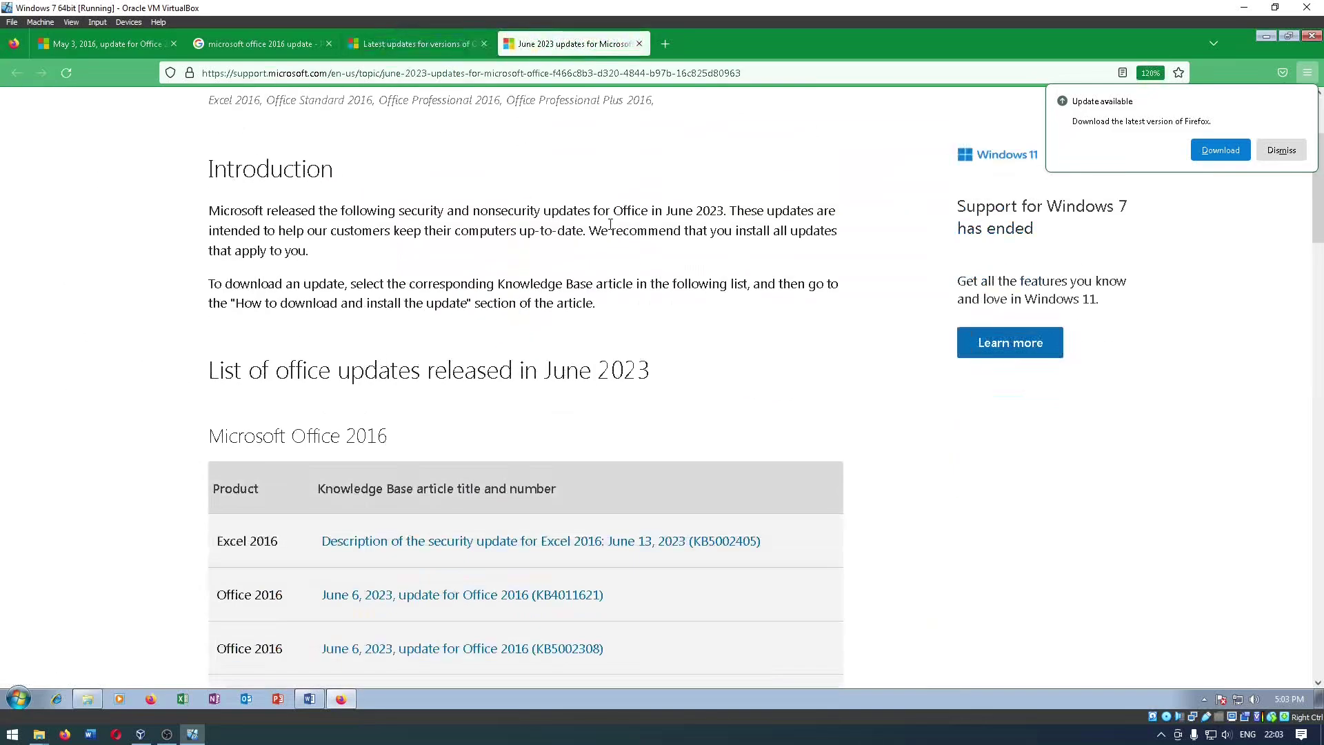
scroll(611, 224, up, 1)
scroll(611, 224, up, 2)
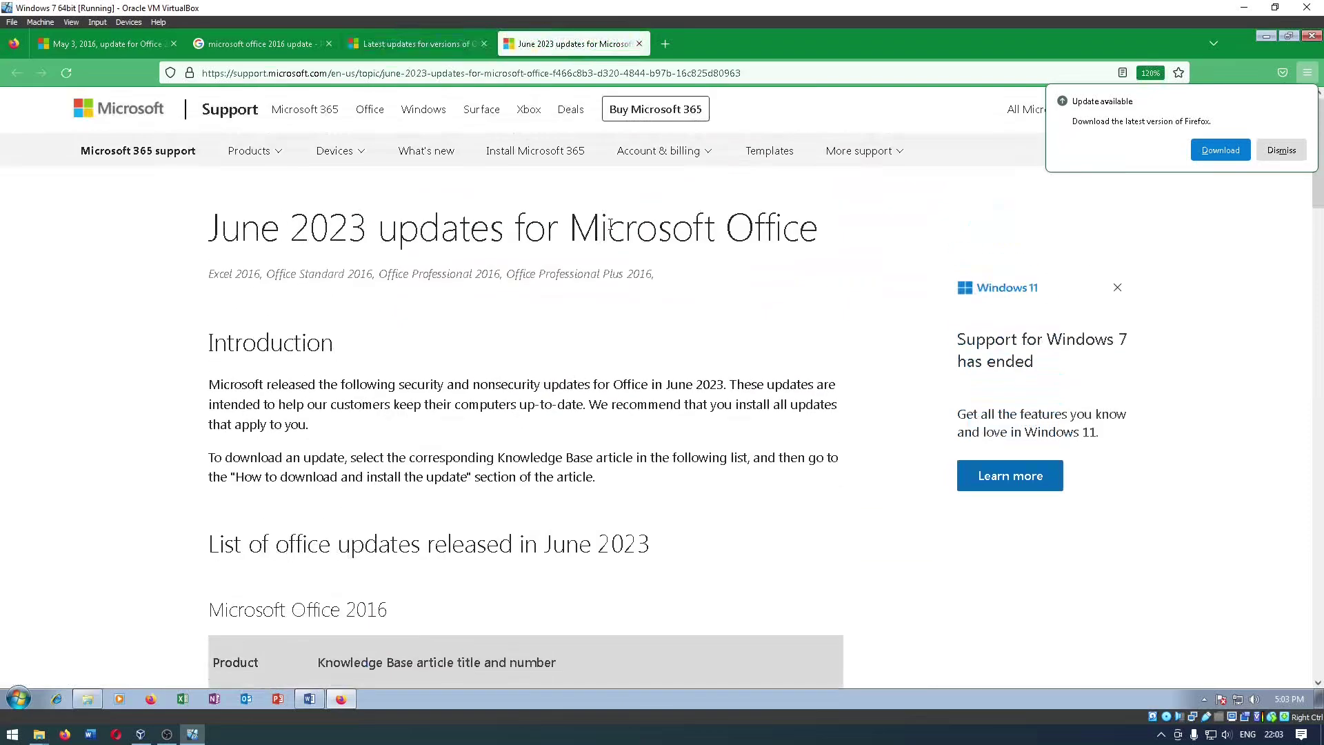
scroll(610, 223, down, 2)
scroll(609, 223, down, 6)
scroll(610, 223, down, 6)
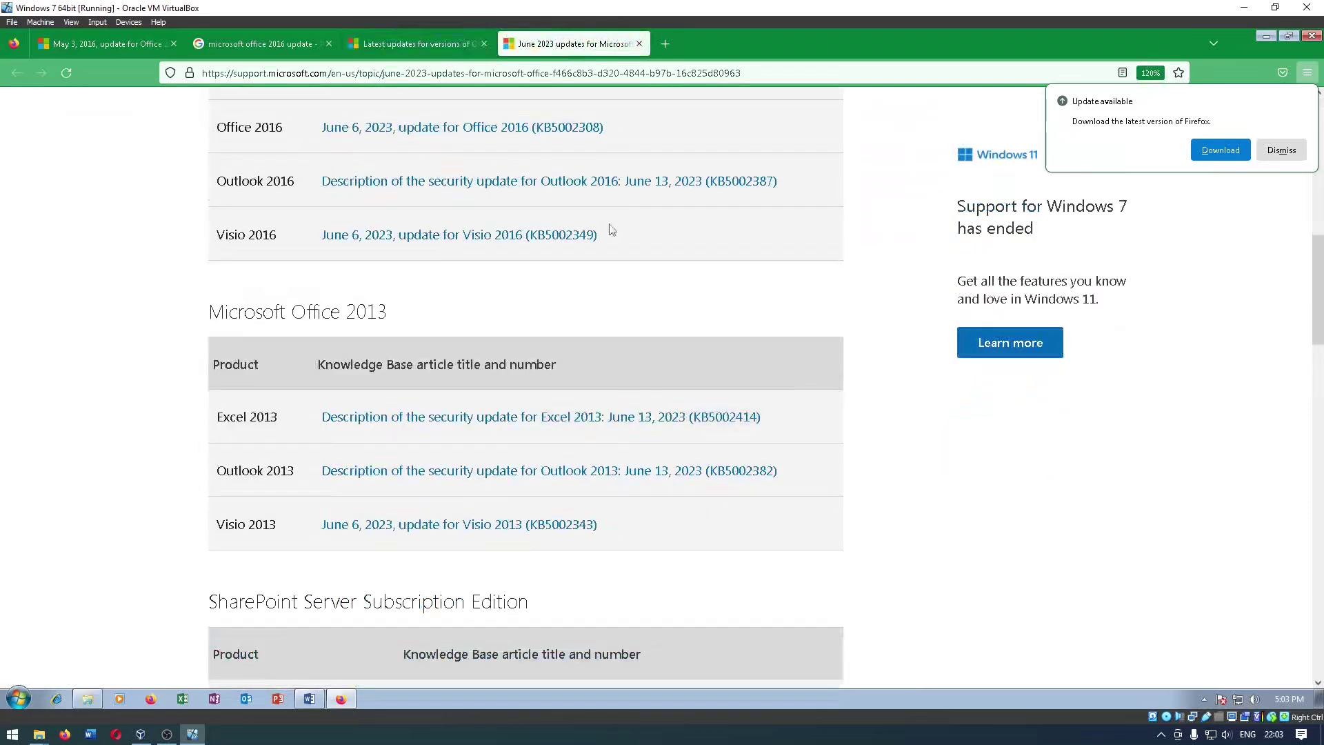
scroll(610, 229, down, 4)
scroll(611, 229, up, 6)
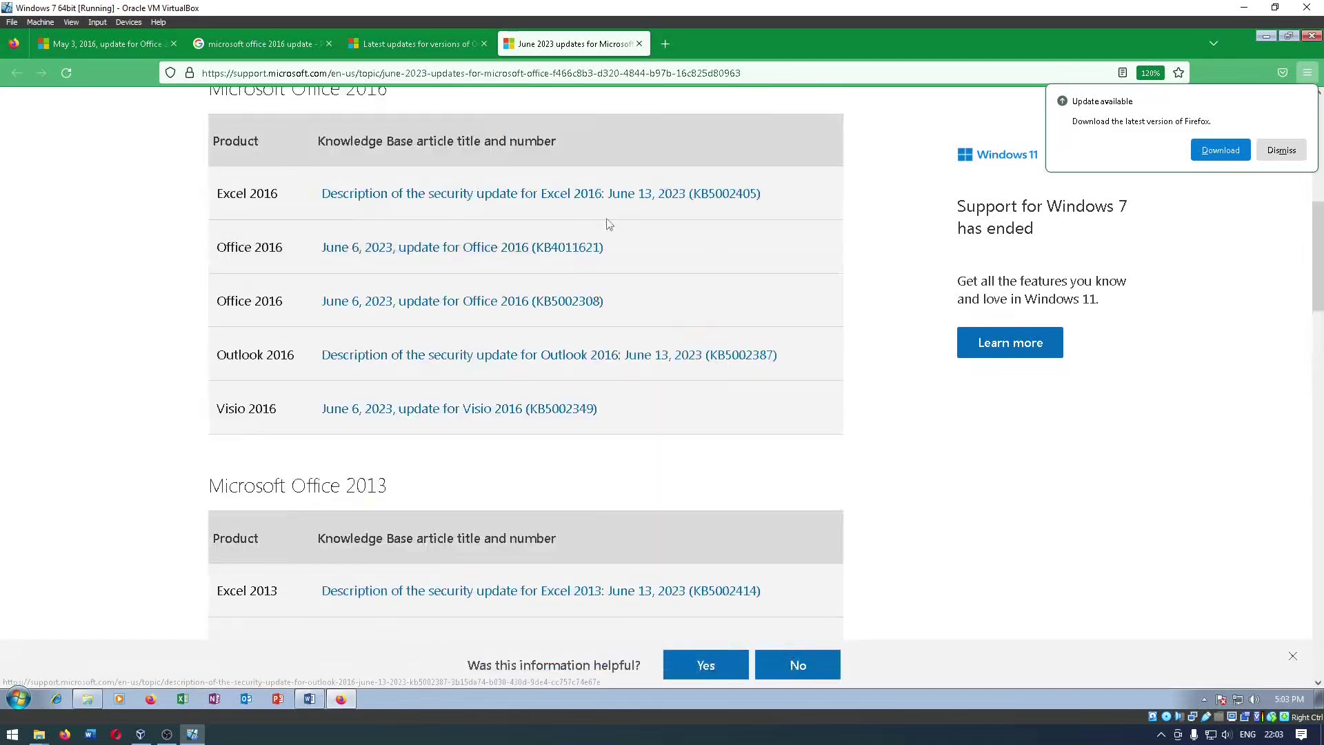
scroll(608, 224, up, 2)
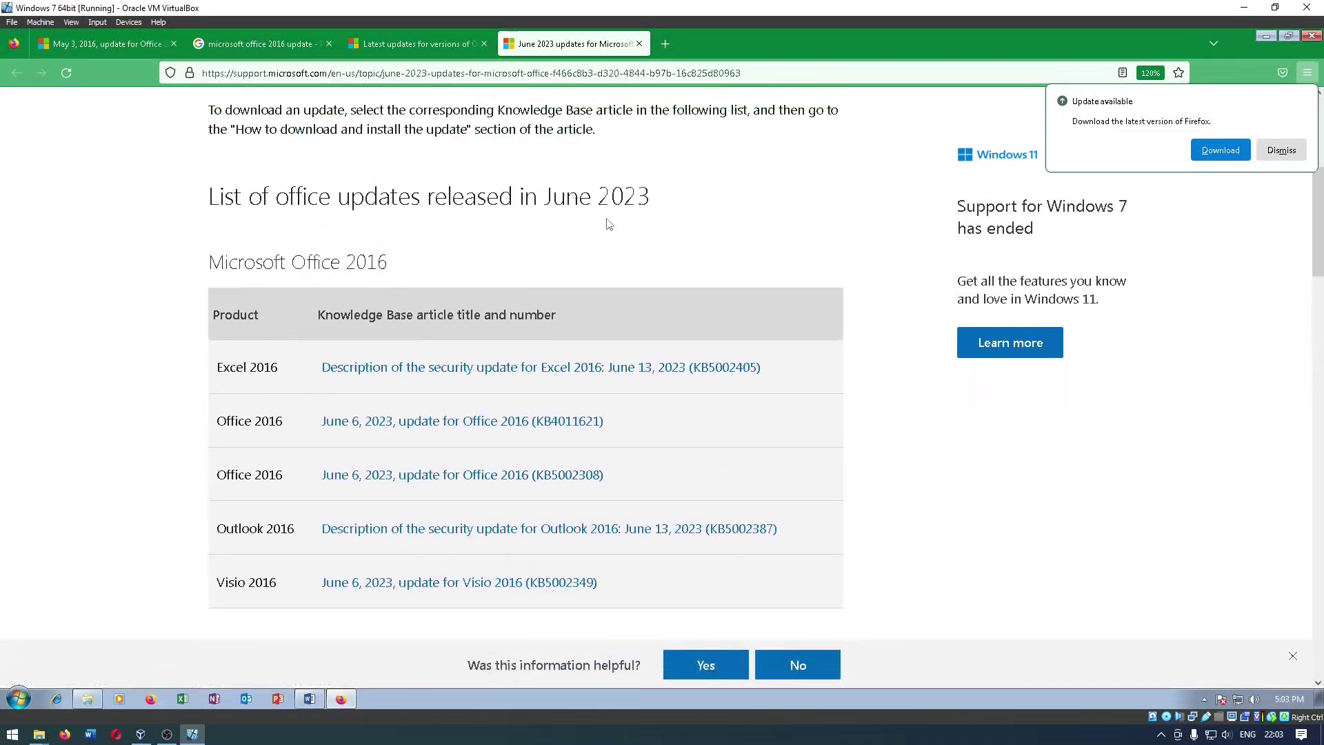
drag(209, 198, 445, 200)
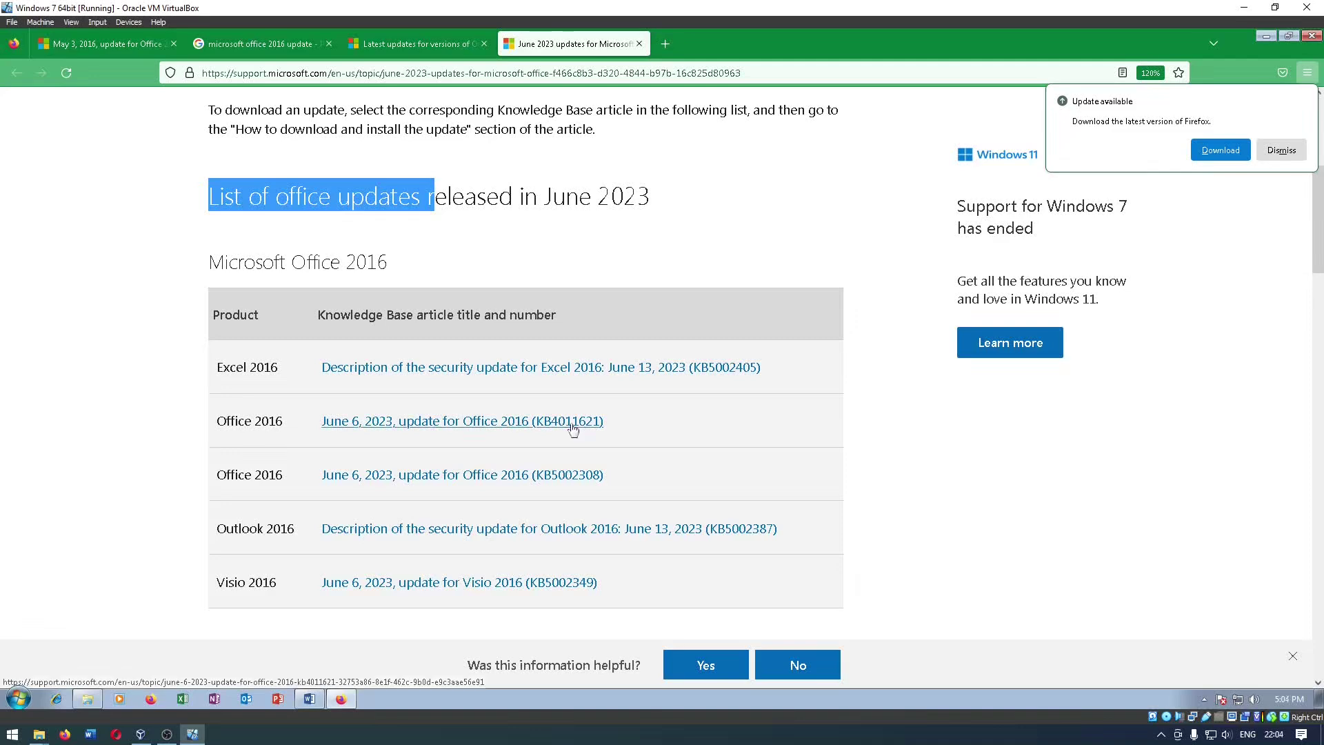
Open the KB4011621 article, review its 32- and 64-bit download links, then return to Word.
click(573, 428)
scroll(607, 421, down, 5)
scroll(628, 415, down, 3)
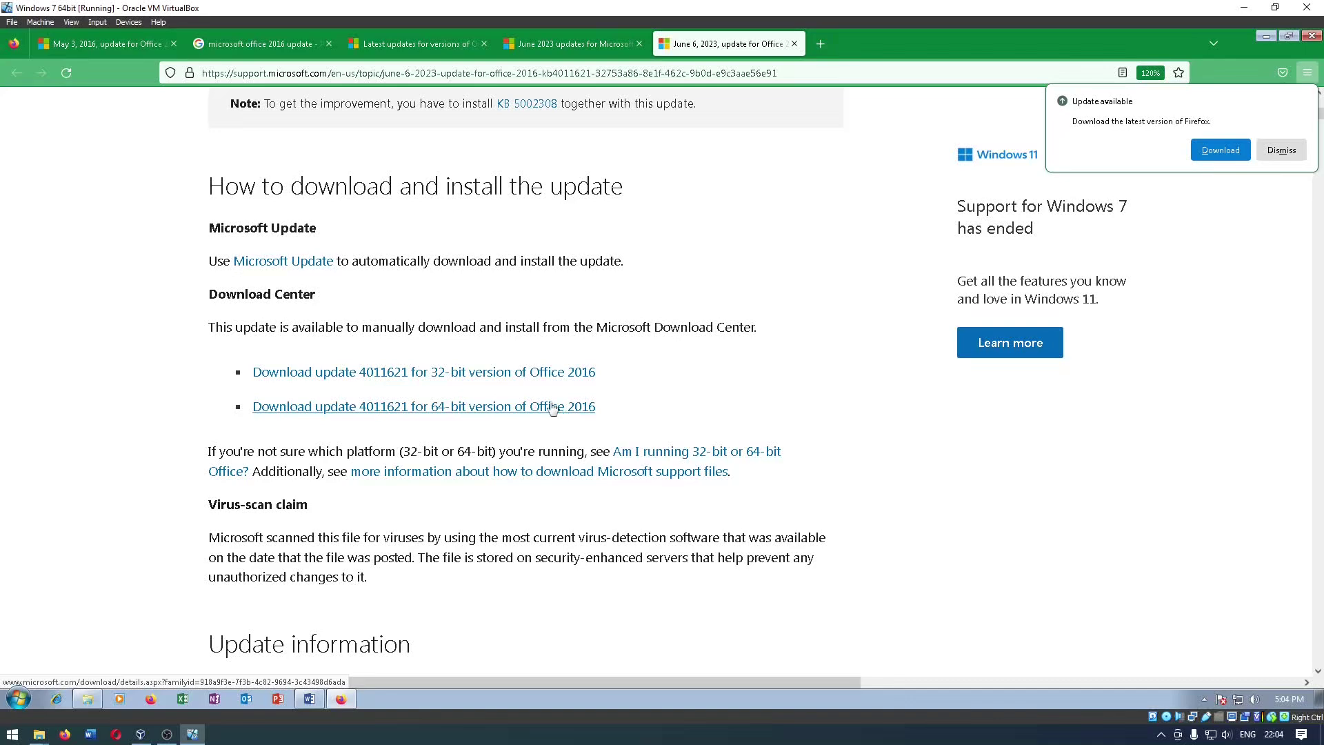
click(317, 708)
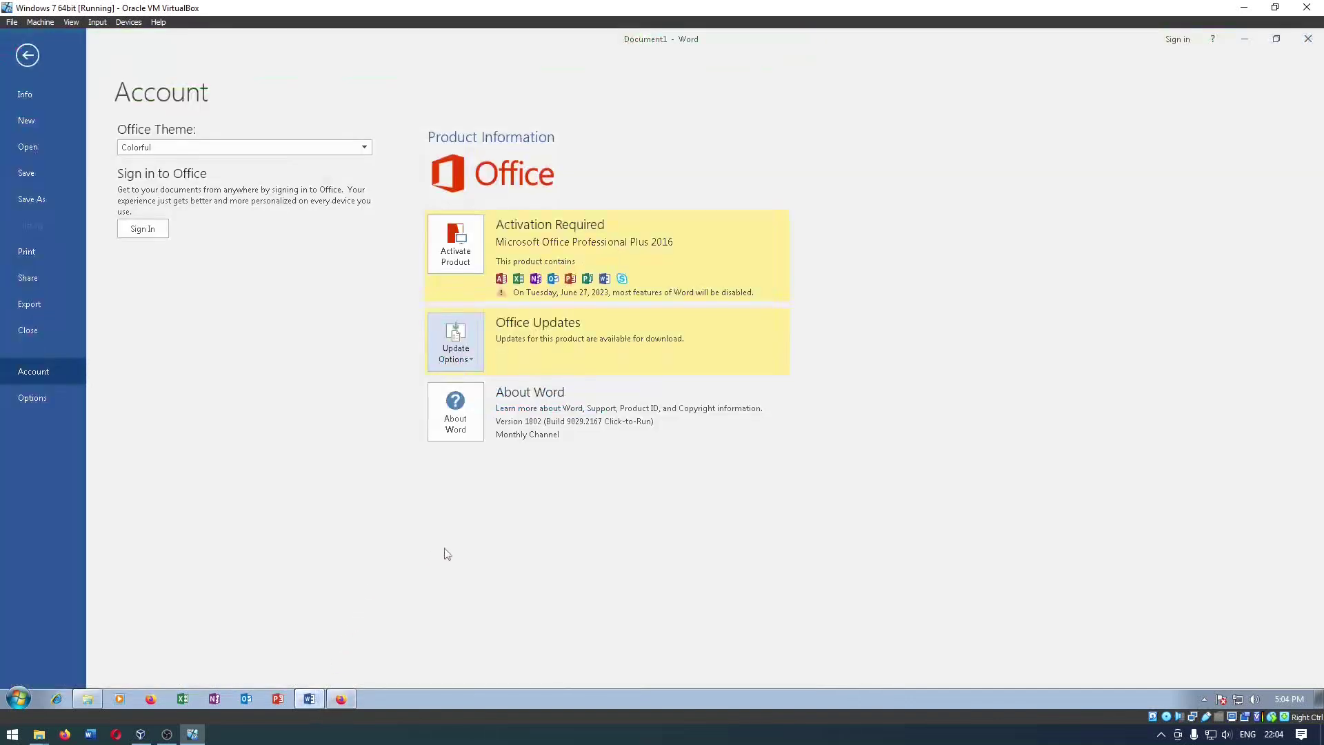
Check Word's version in About Microsoft Word, close it, and go back to Firefox.
click(468, 423)
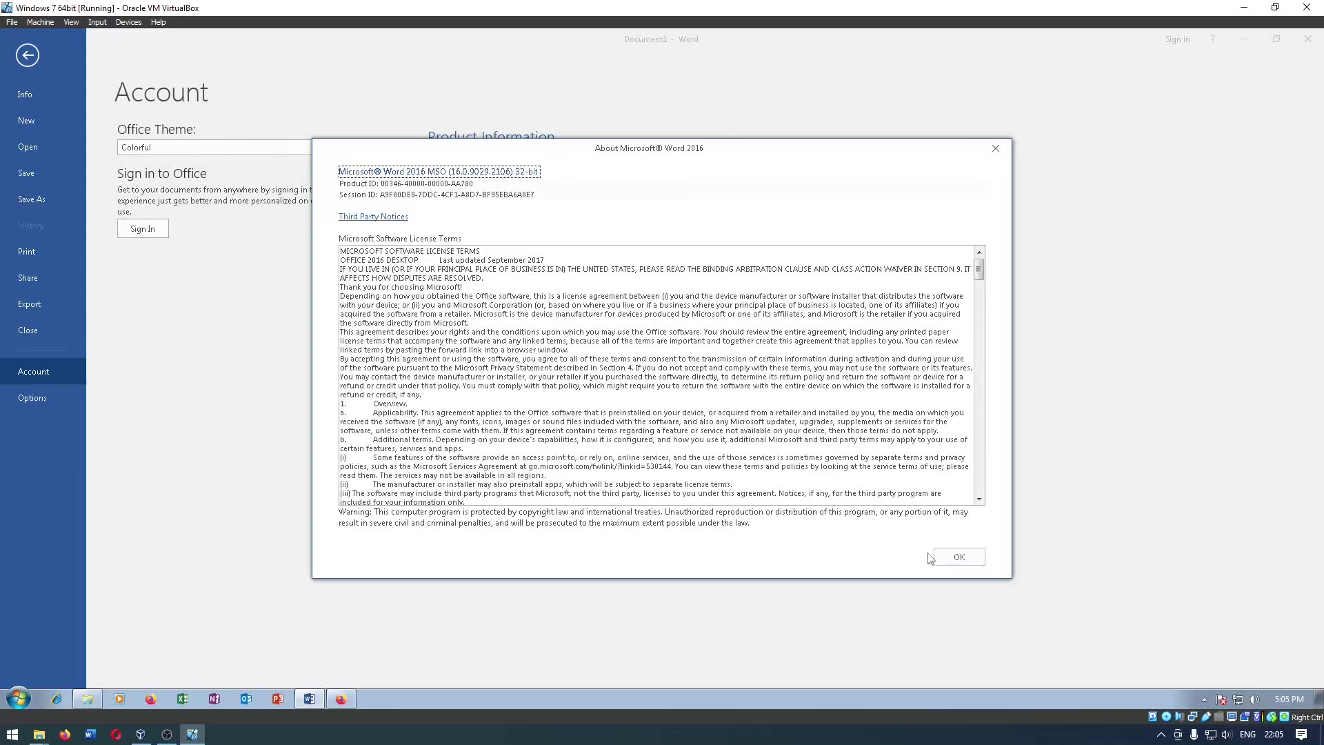
click(950, 558)
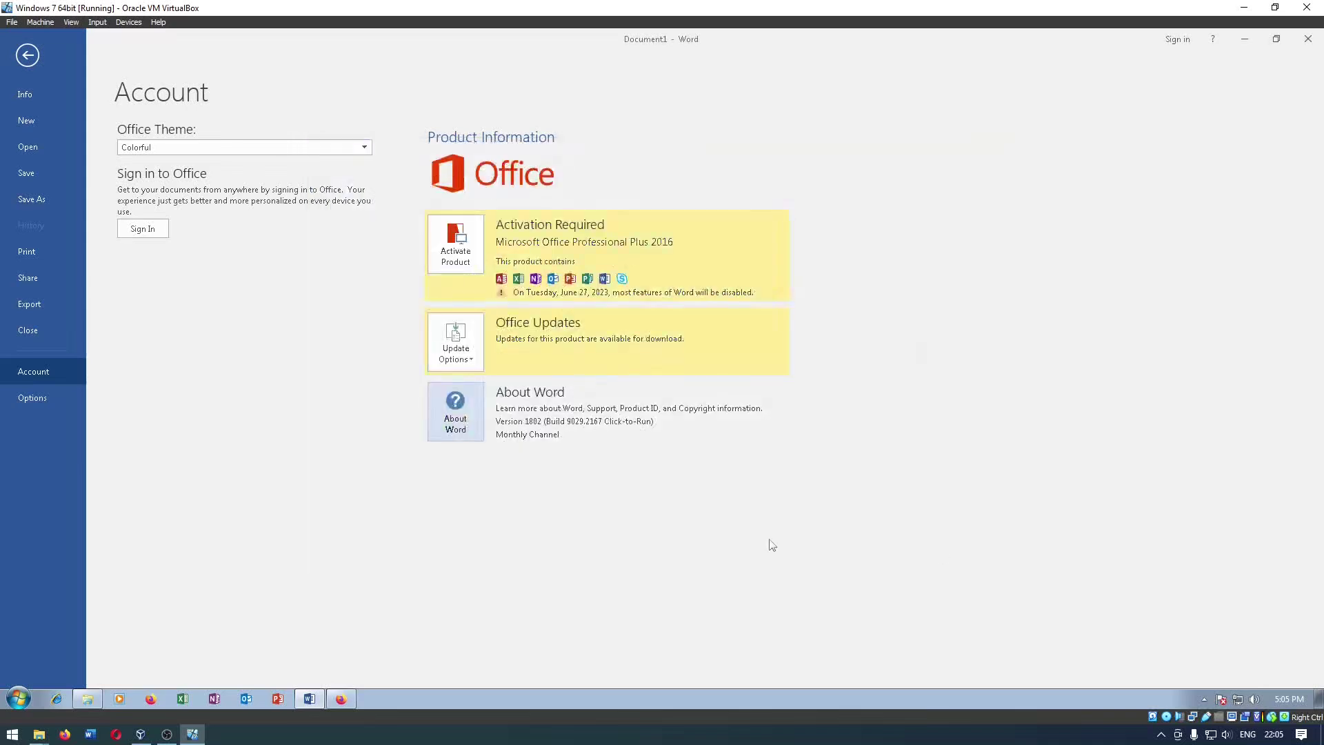
click(87, 699)
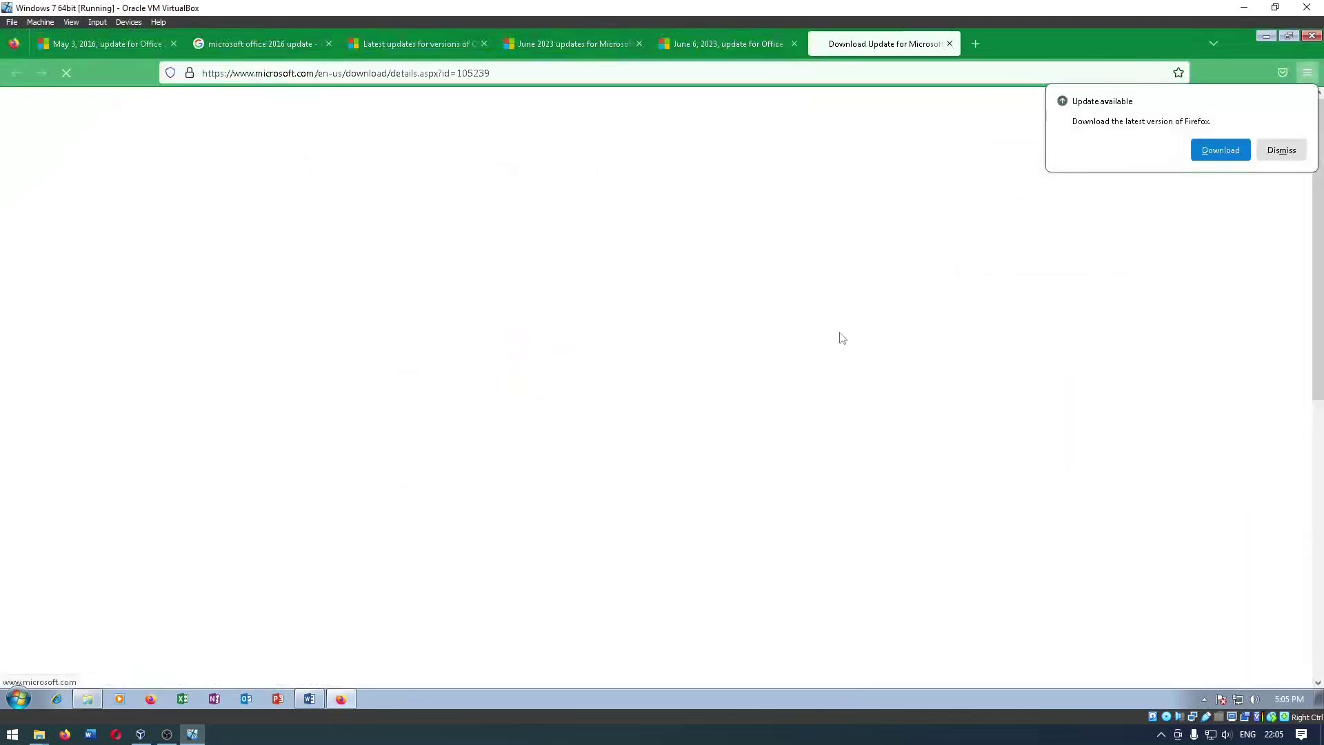
Download the 32-bit KB4011621 update, then find the note requiring KB 5002308.
scroll(764, 342, down, 5)
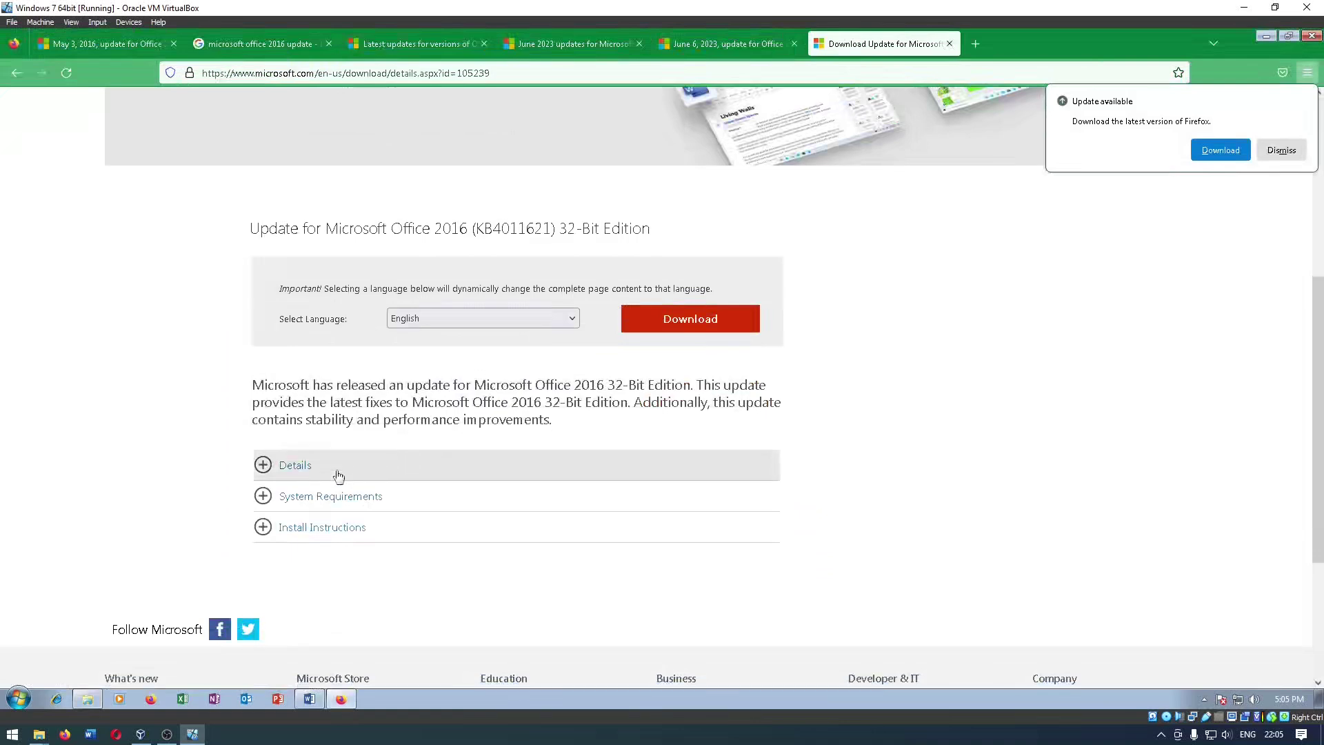
click(475, 458)
scroll(475, 458, down, 3)
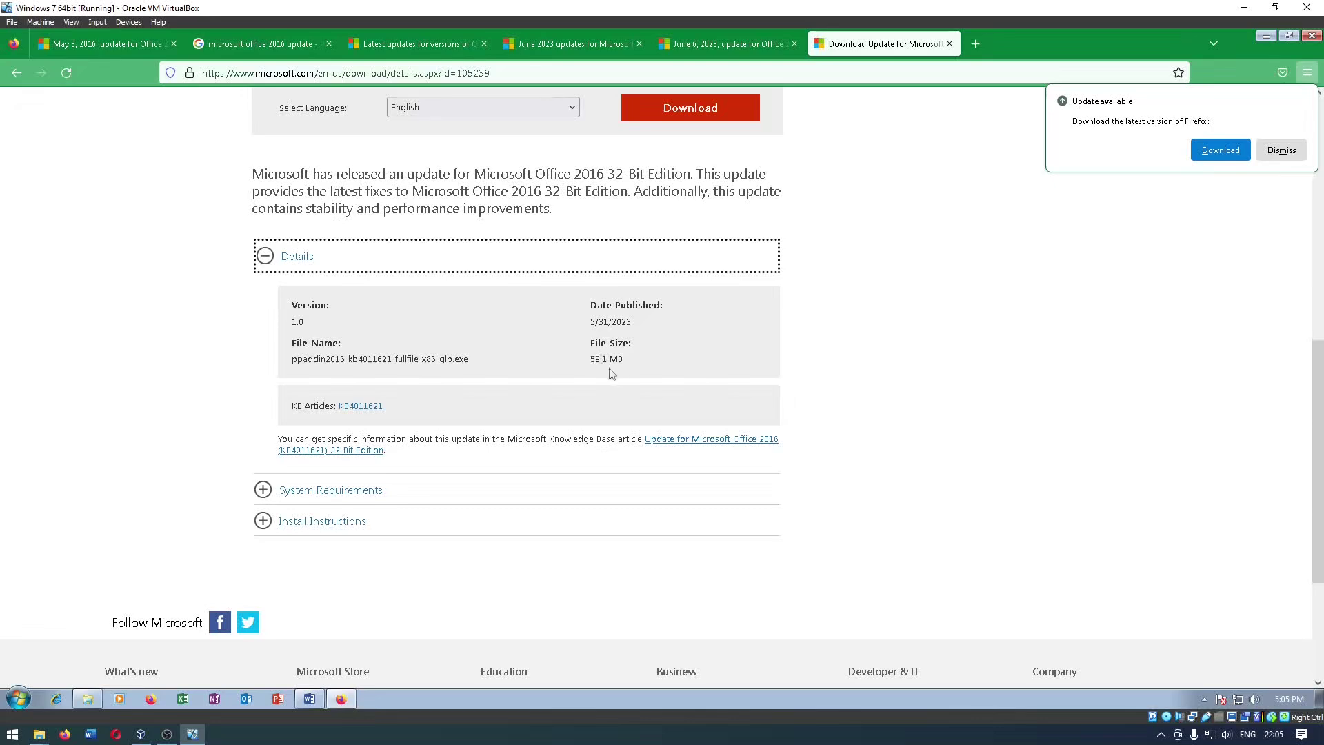
scroll(664, 215, up, 3)
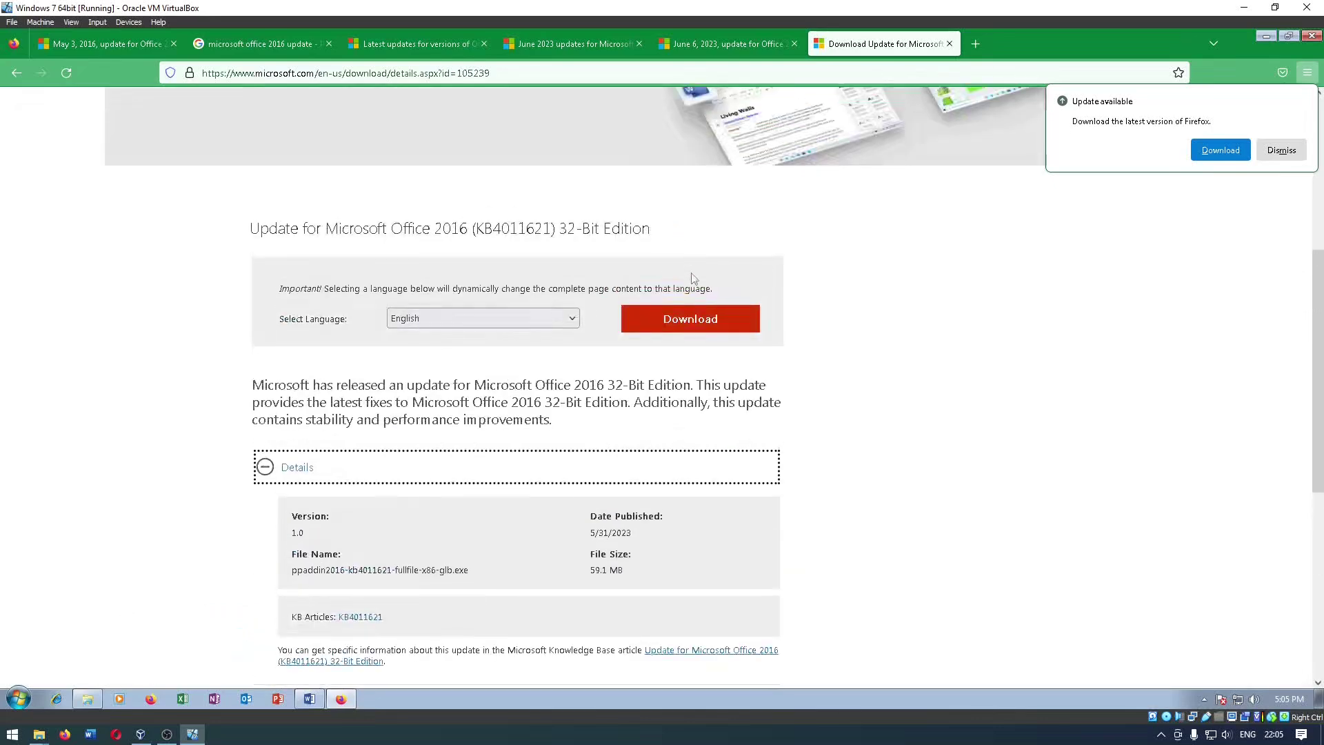
click(695, 326)
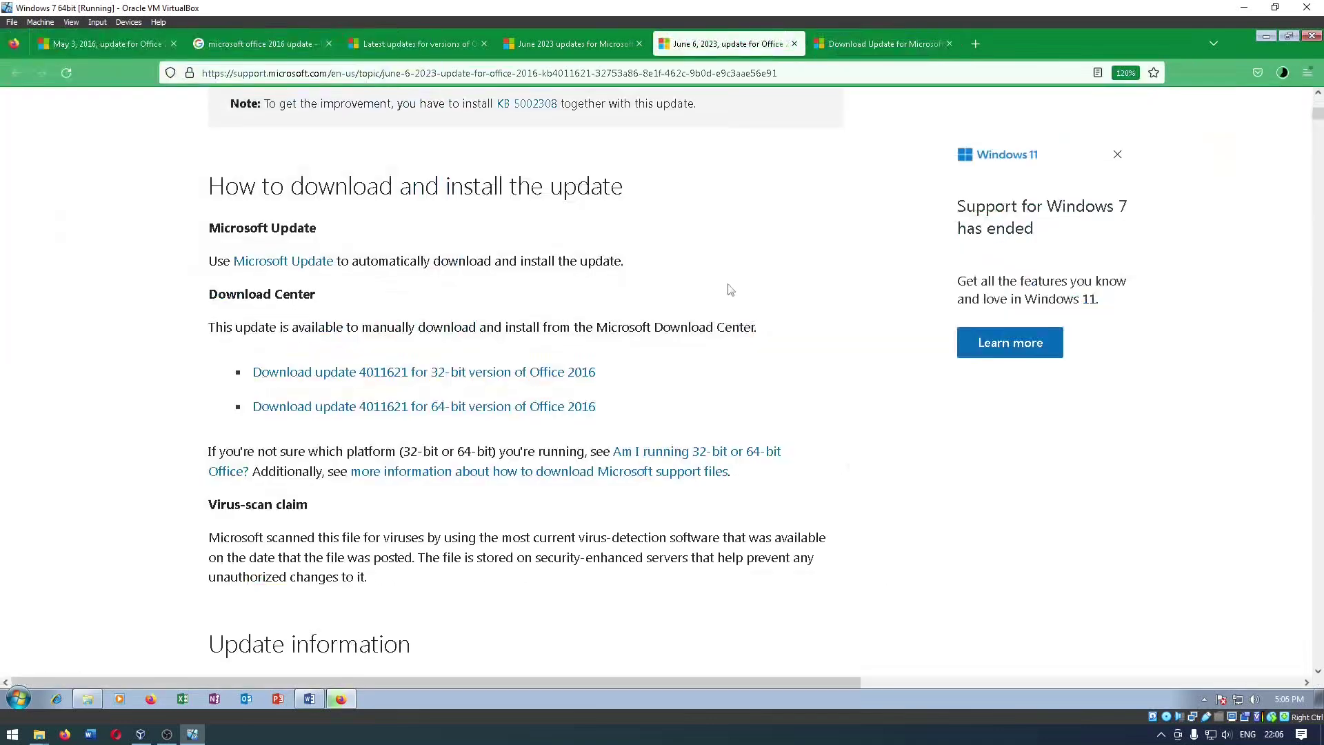
scroll(730, 290, up, 5)
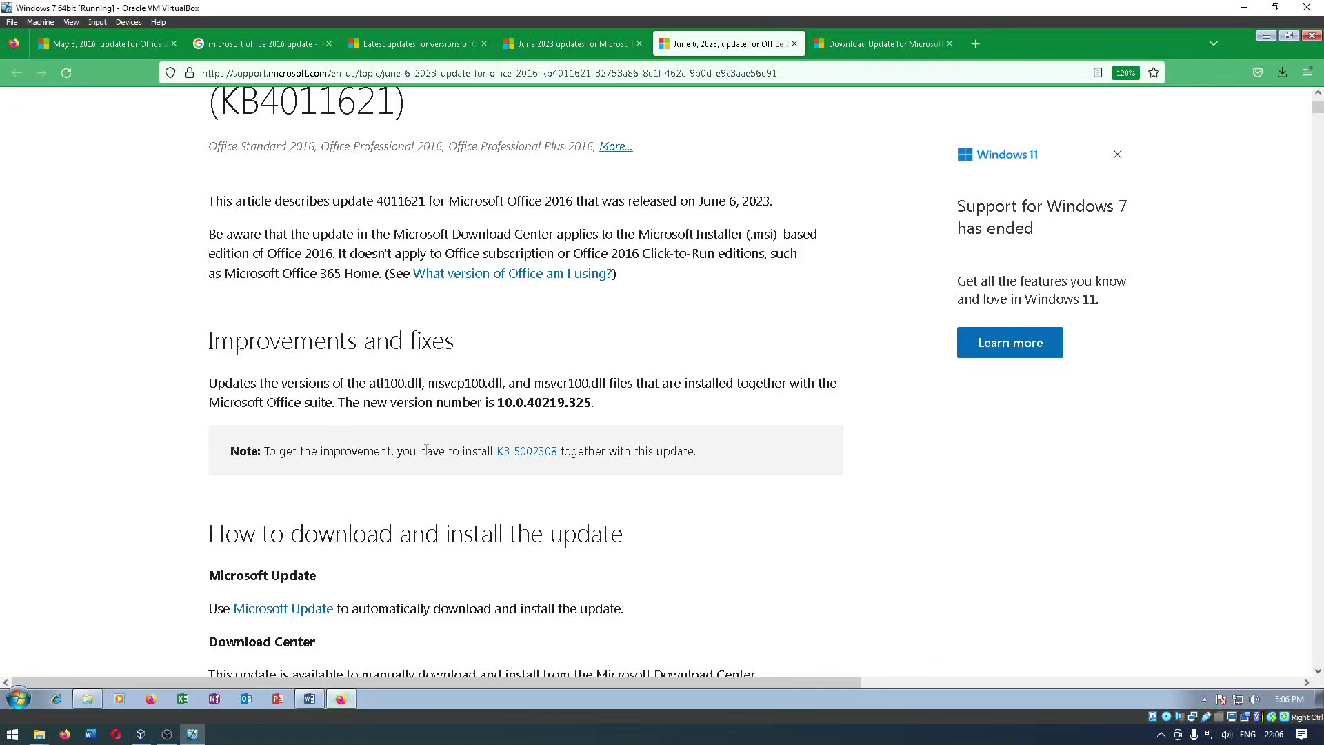
drag(426, 450, 580, 451)
Open the KB5002308 article from the June 2023 Office updates list.
click(522, 457)
drag(450, 454, 604, 449)
click(644, 449)
key(ctrl+Page_Up)
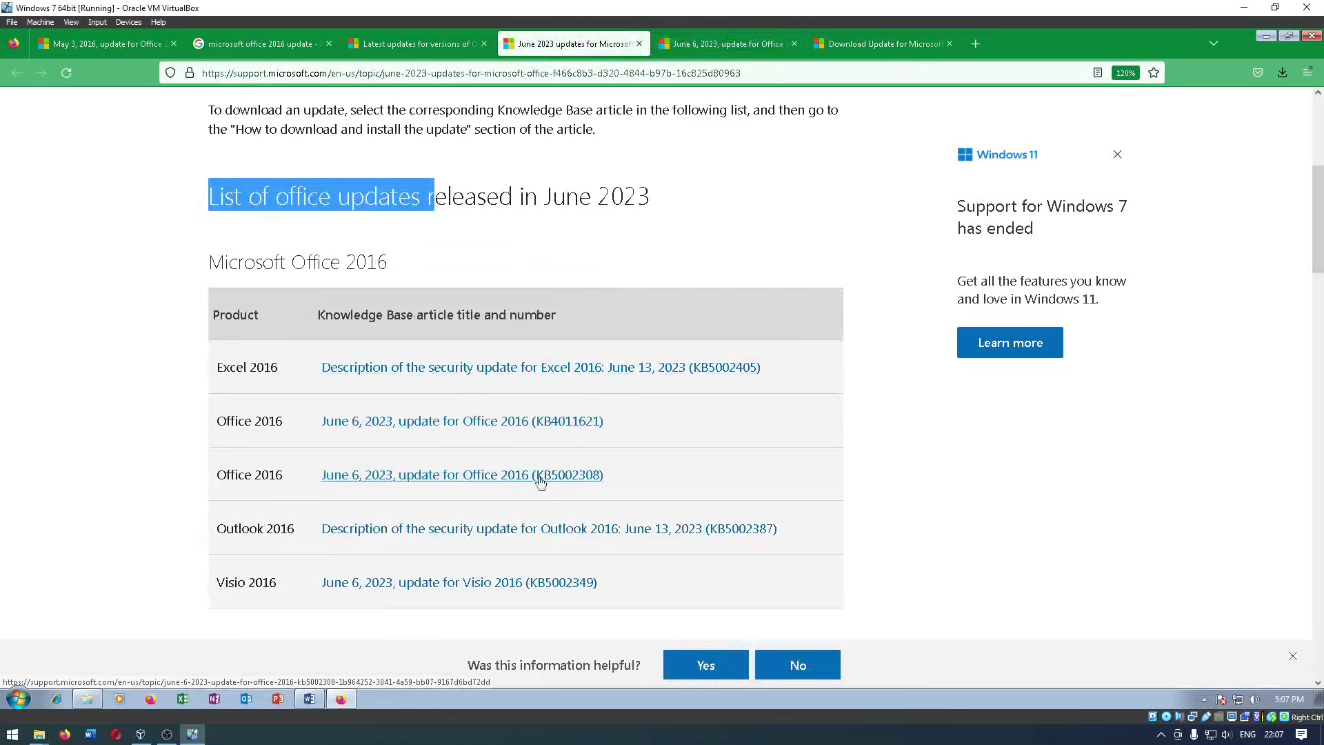
middle_click(540, 482)
key(ctrl+Page_Down)
scroll(745, 239, down, 3)
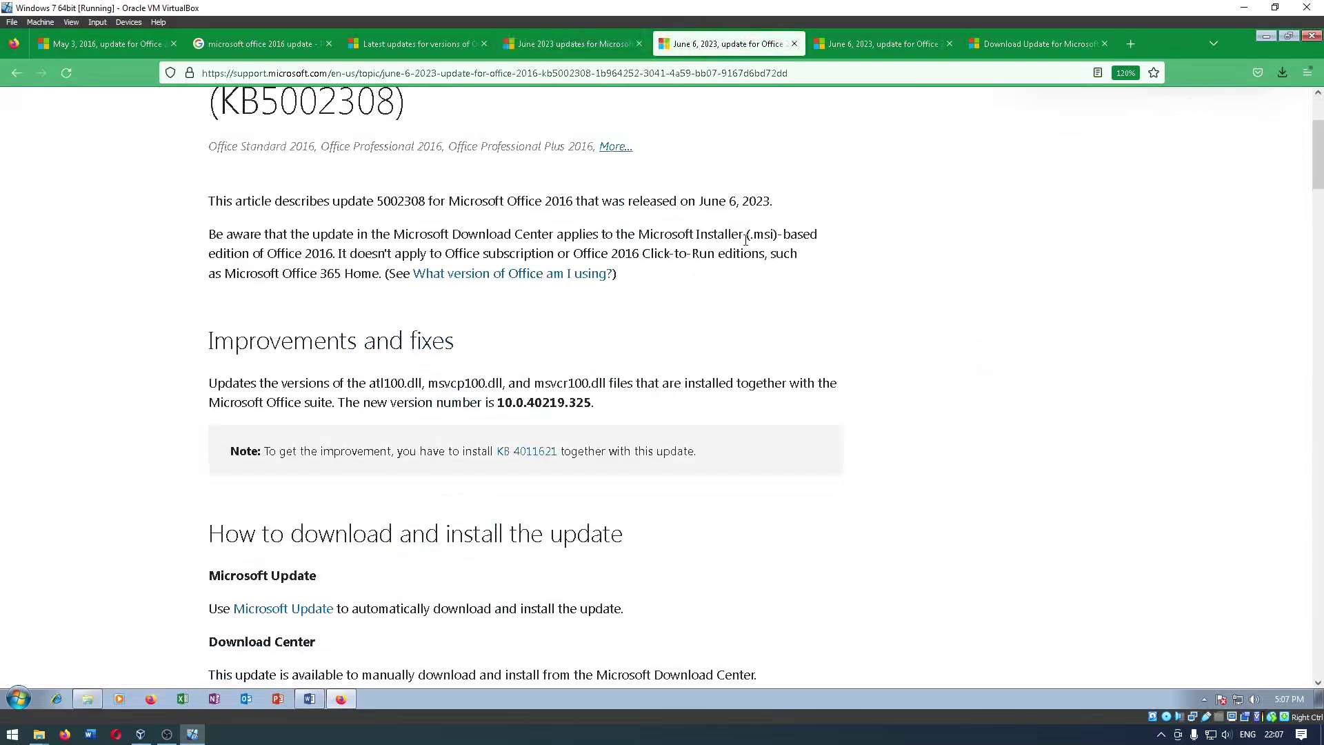
scroll(745, 240, down, 4)
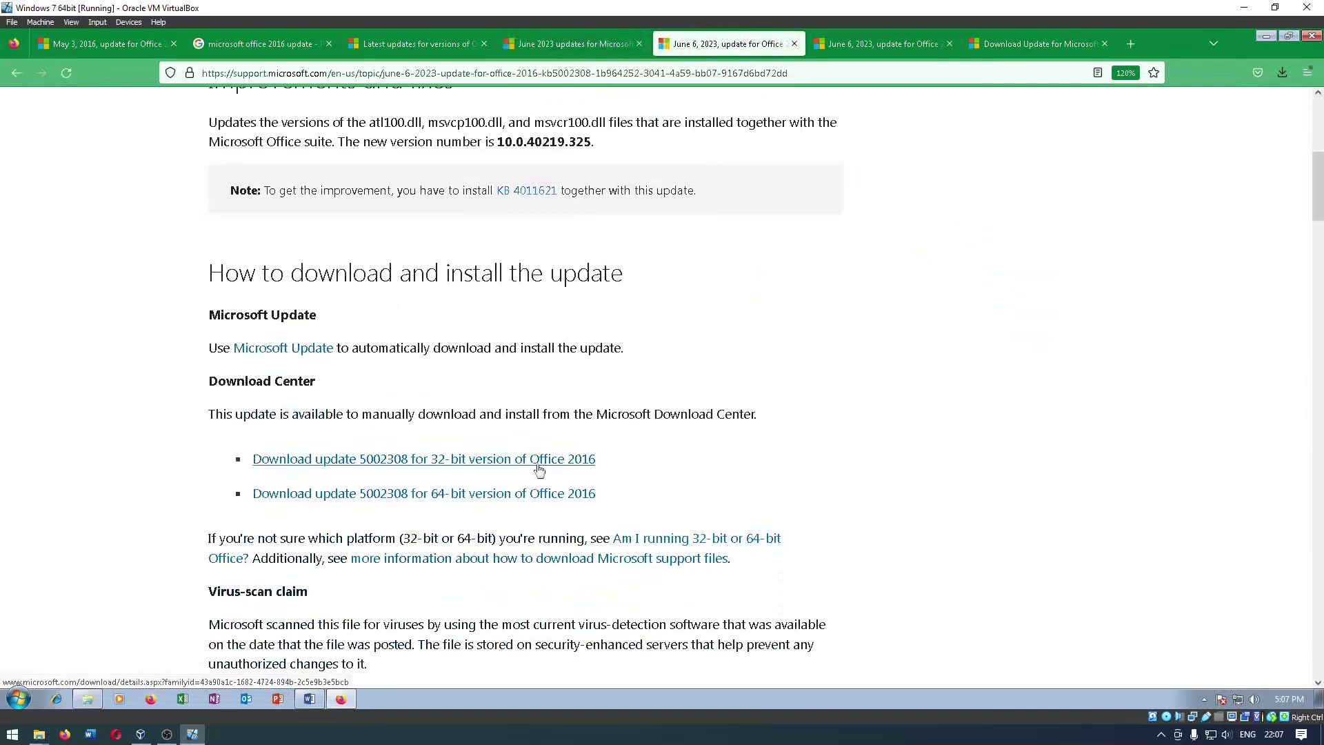
Save the 32-bit KB5002308 installer (128.6 MB) to Downloads and return to Word.
click(539, 460)
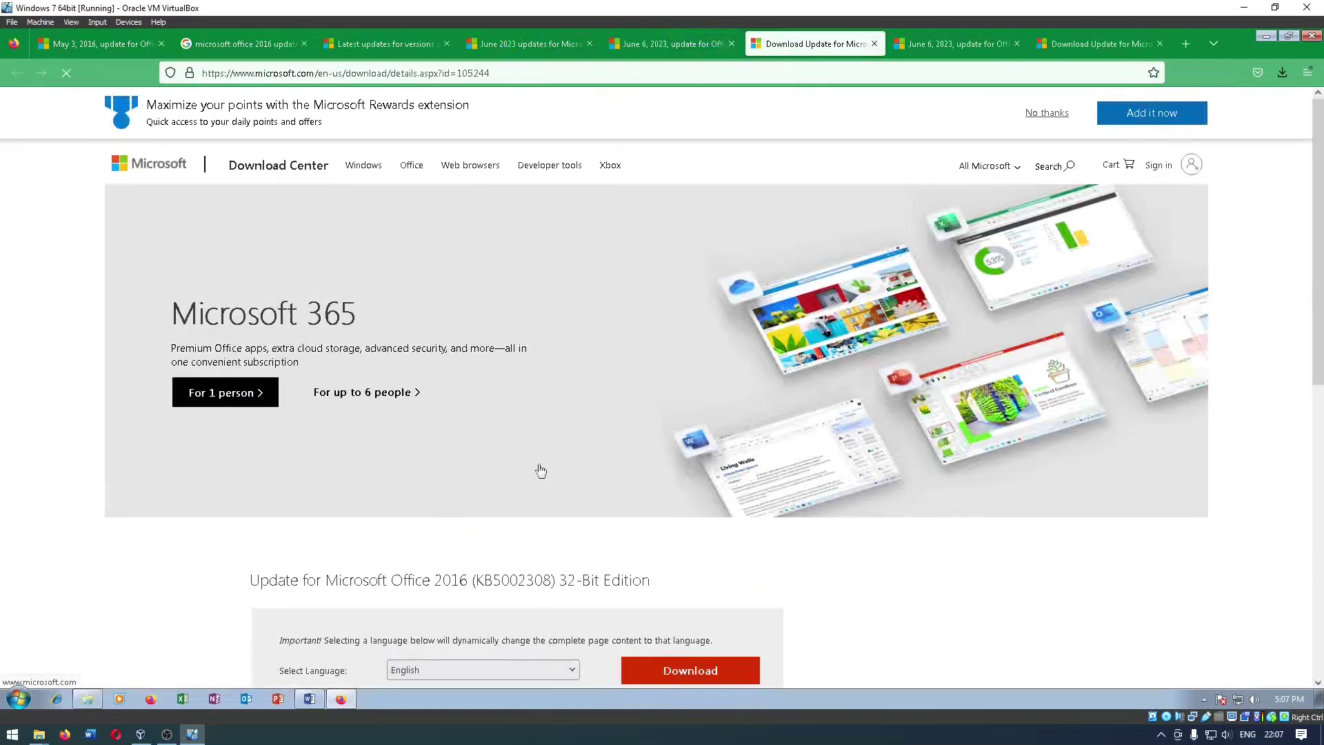
scroll(541, 471, down, 4)
click(347, 541)
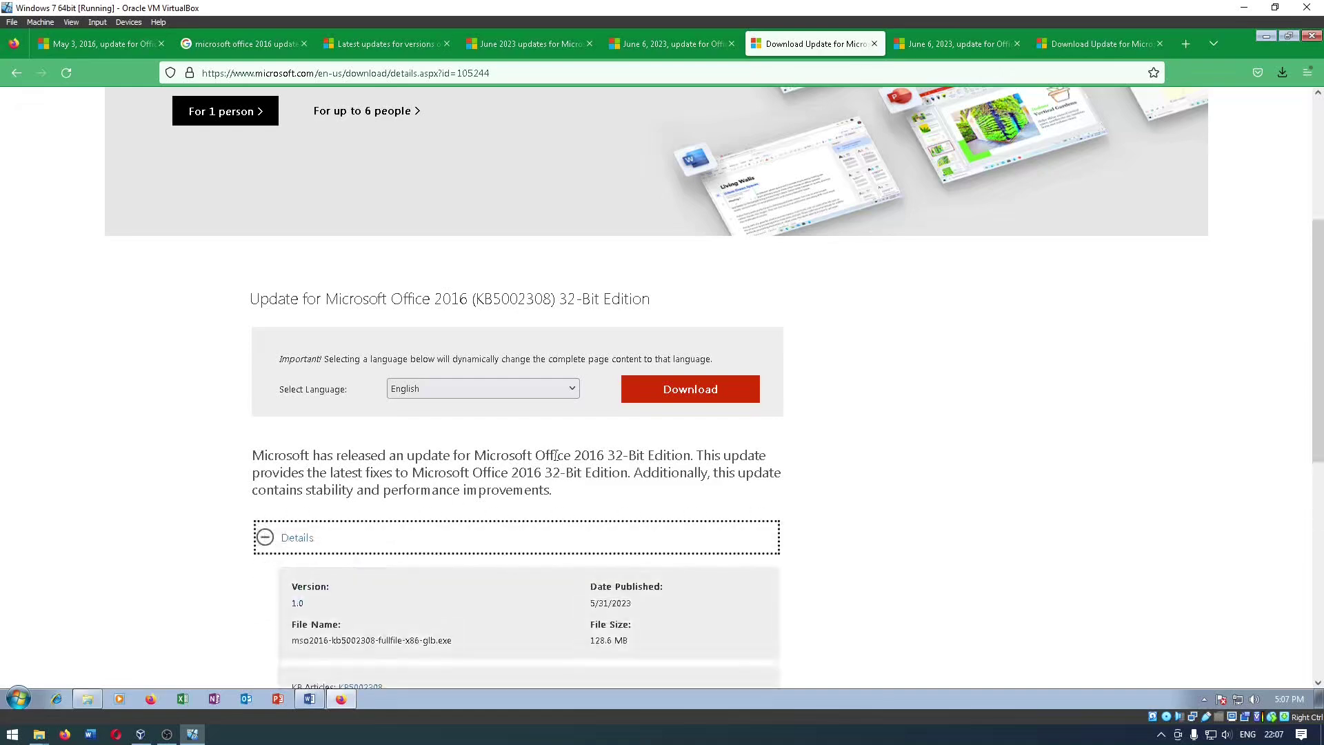
scroll(629, 434, down, 2)
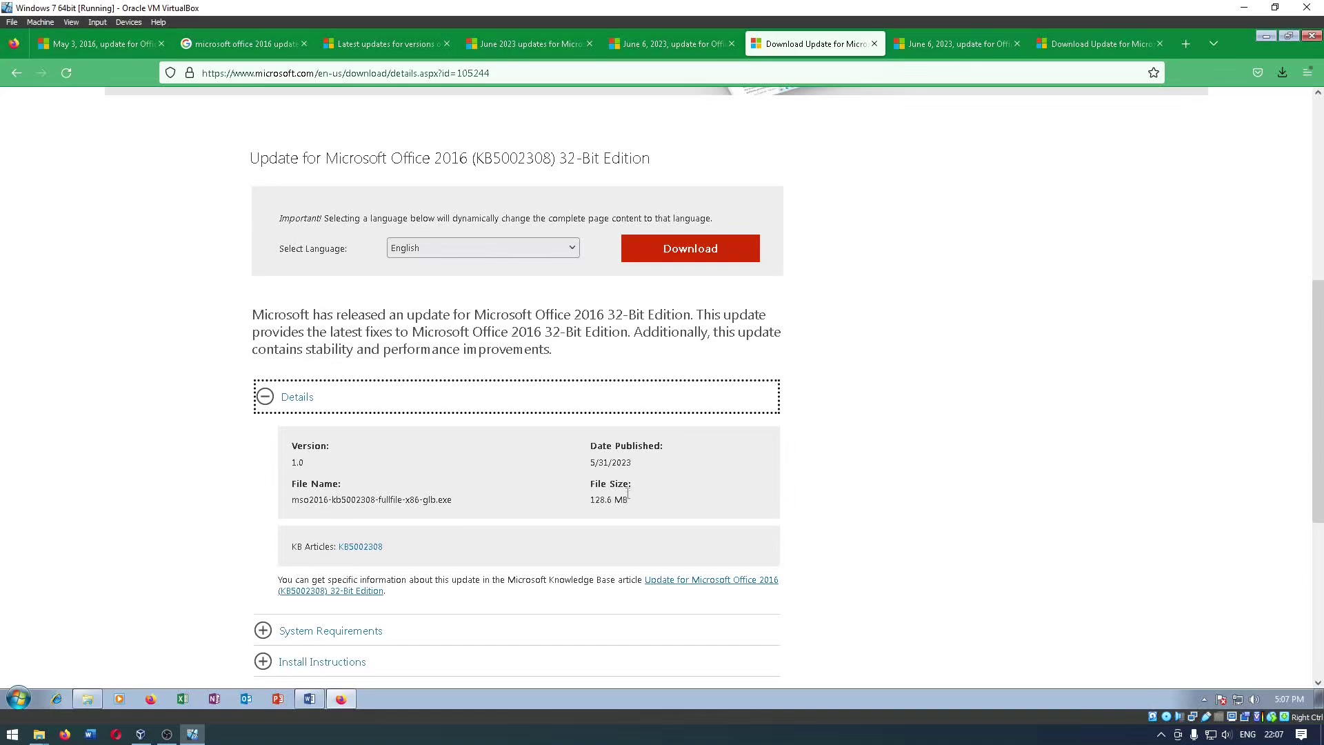
mouse_move(587, 467)
mouse_down()
mouse_move(650, 463)
mouse_move(592, 463)
mouse_up()
click(651, 463)
double_click(626, 458)
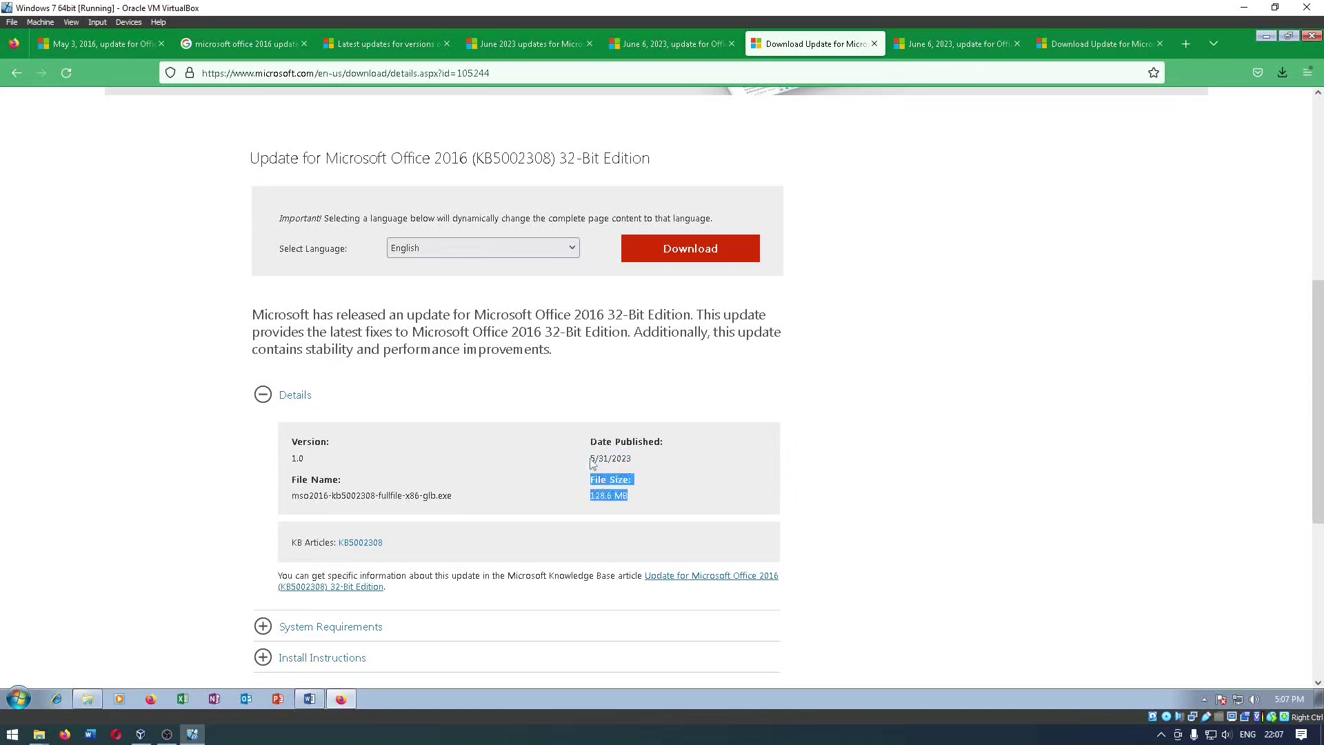
click(592, 465)
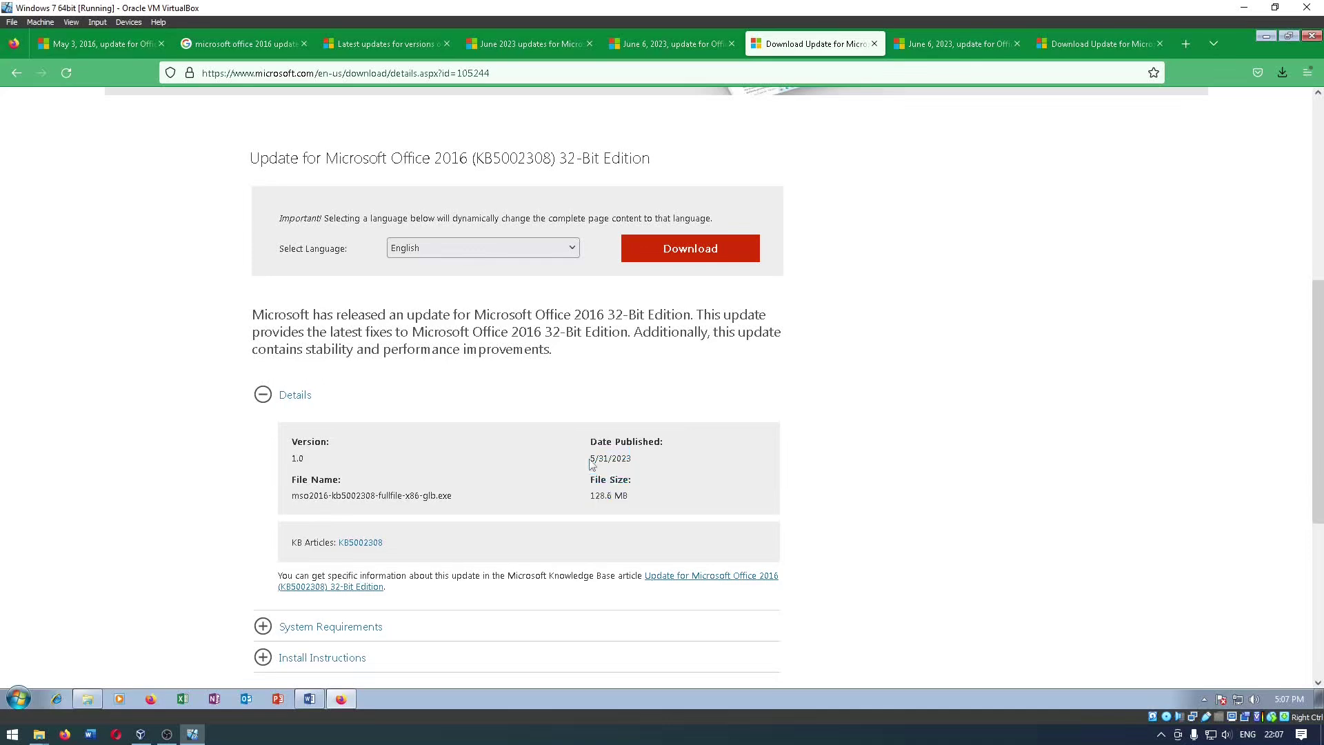
click(689, 259)
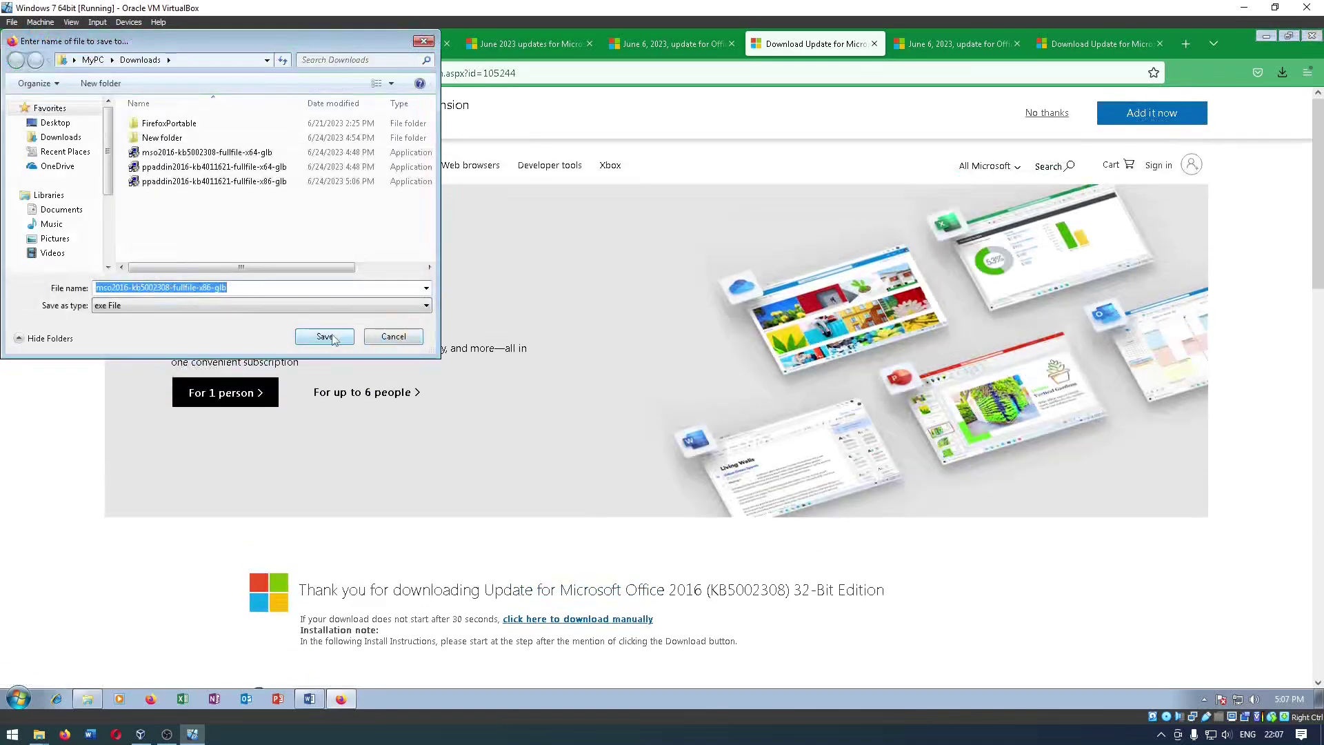
click(336, 340)
click(1282, 73)
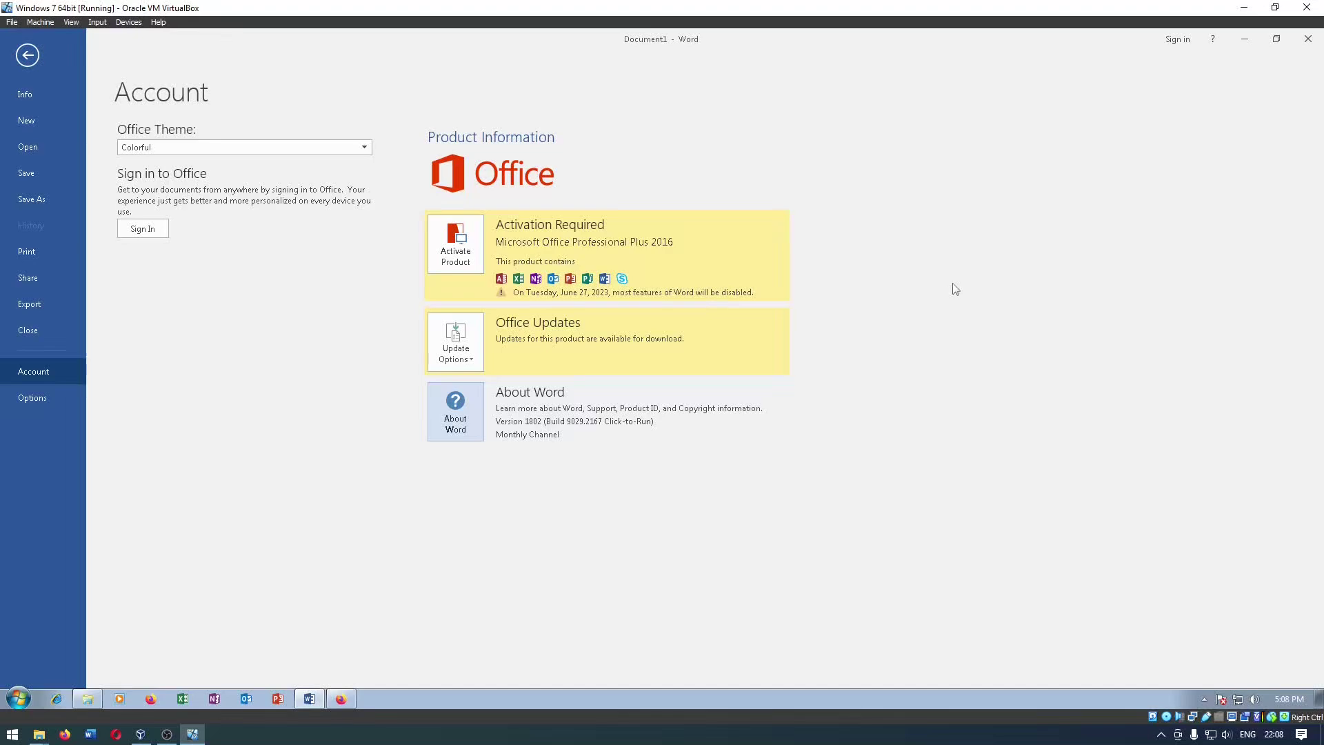
Close Word, check the mso2016-kb5002308-fullfile-x86-glb file in Downloads, and return to Firefox.
click(1312, 40)
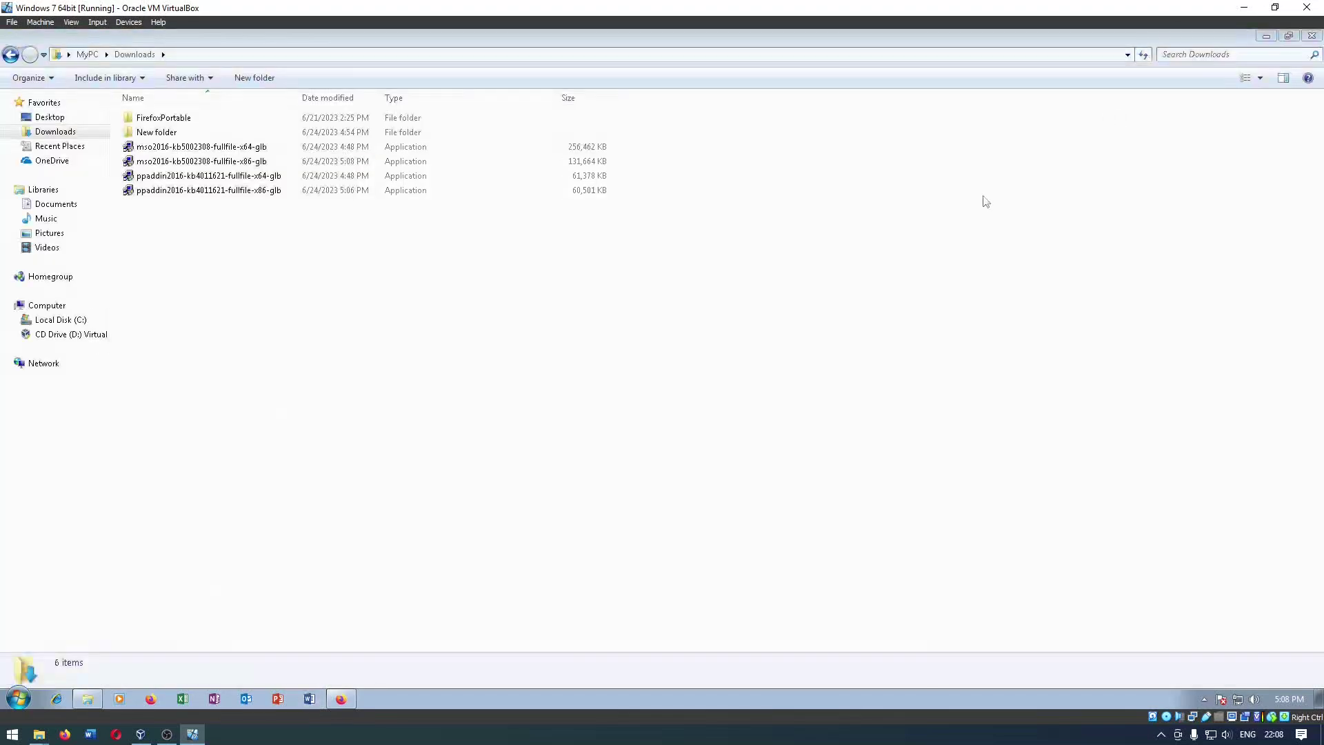
click(255, 163)
click(254, 190)
click(254, 164)
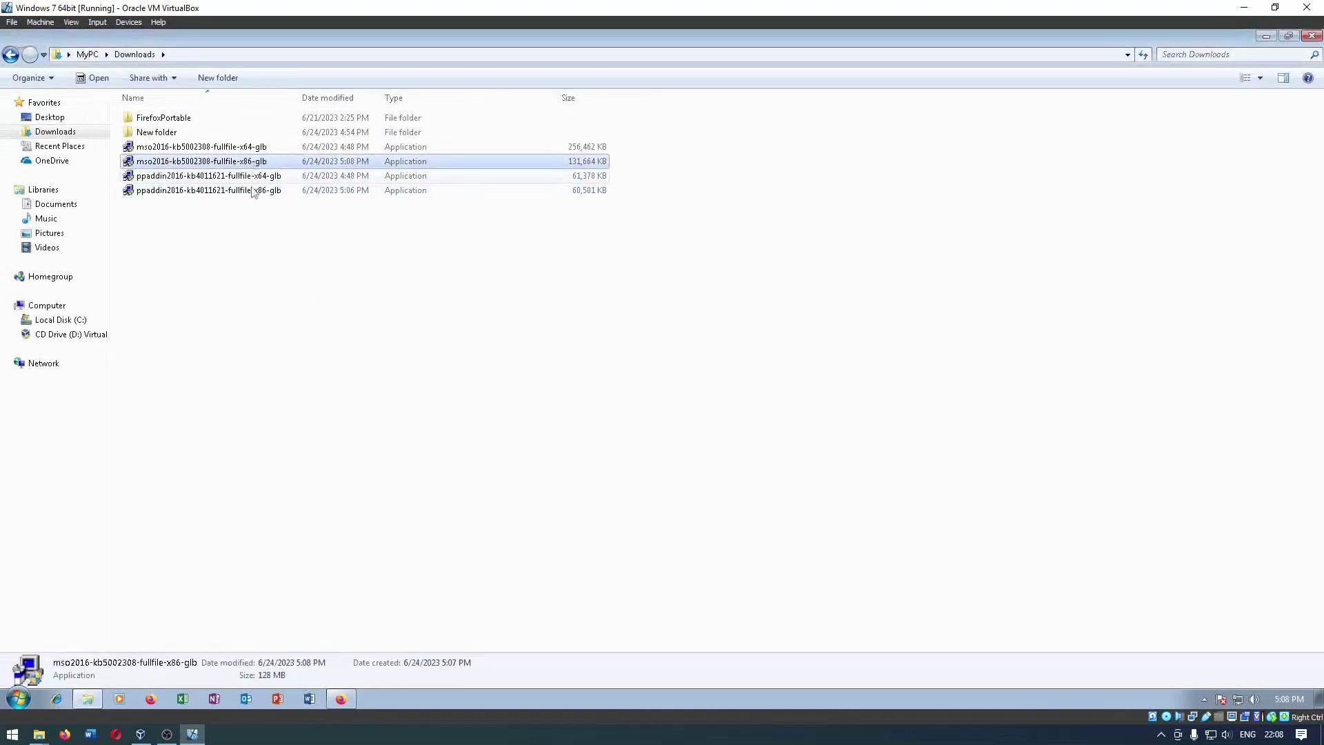
click(254, 191)
click(261, 163)
click(340, 699)
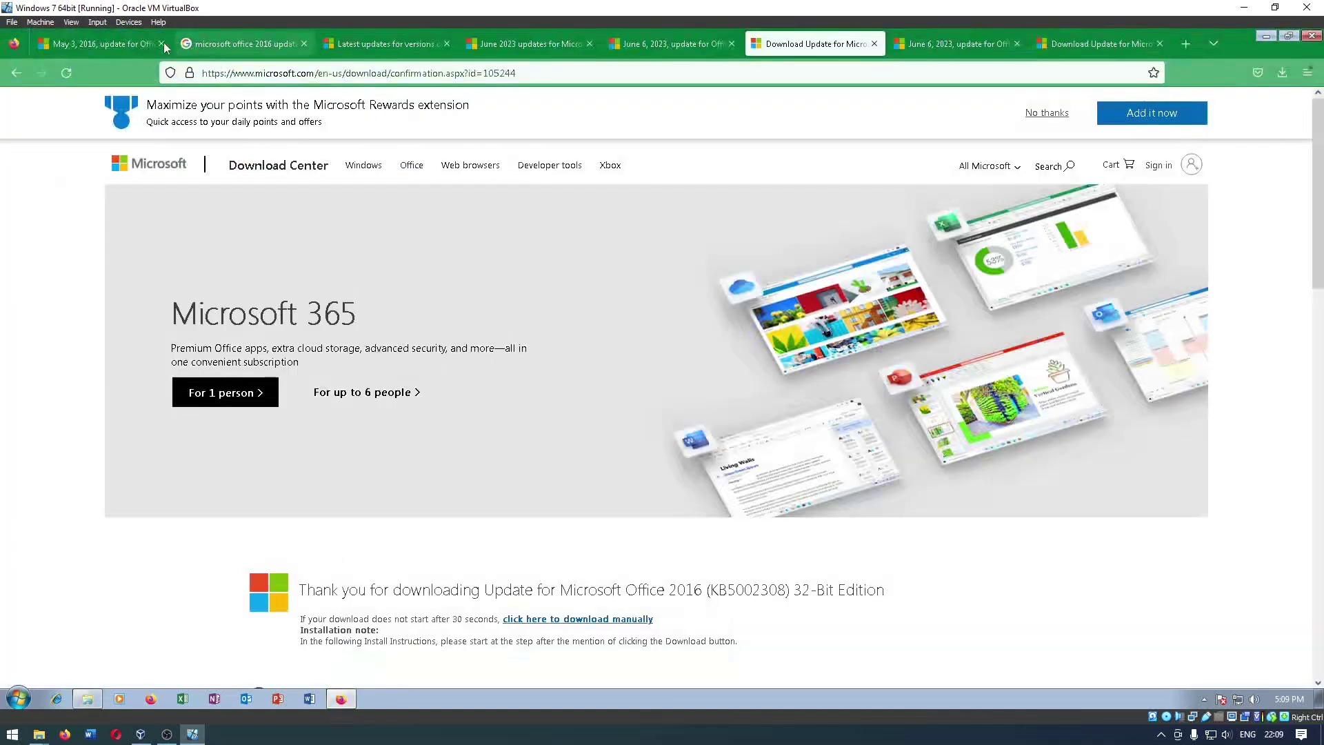
Review the May 3, 2016 Click-to-Run article, then minimise Firefox to reveal Downloads.
click(138, 44)
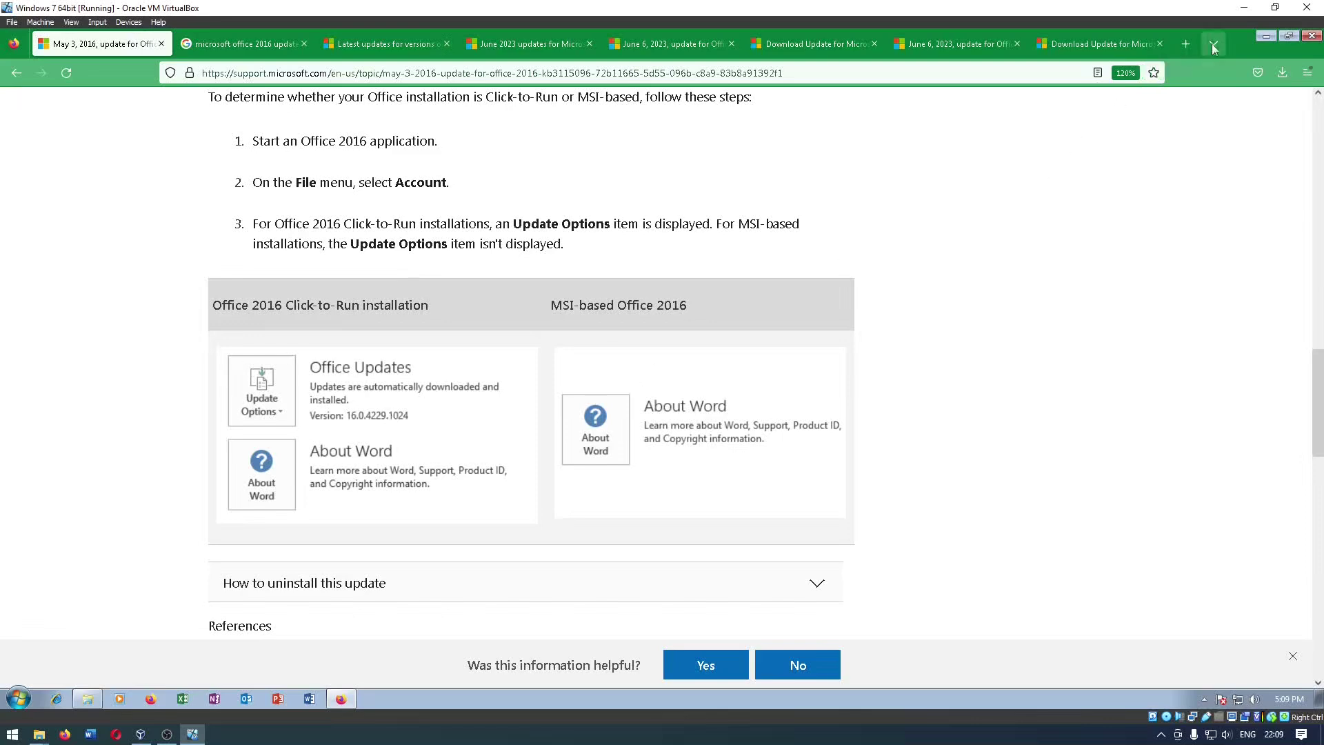
click(1265, 37)
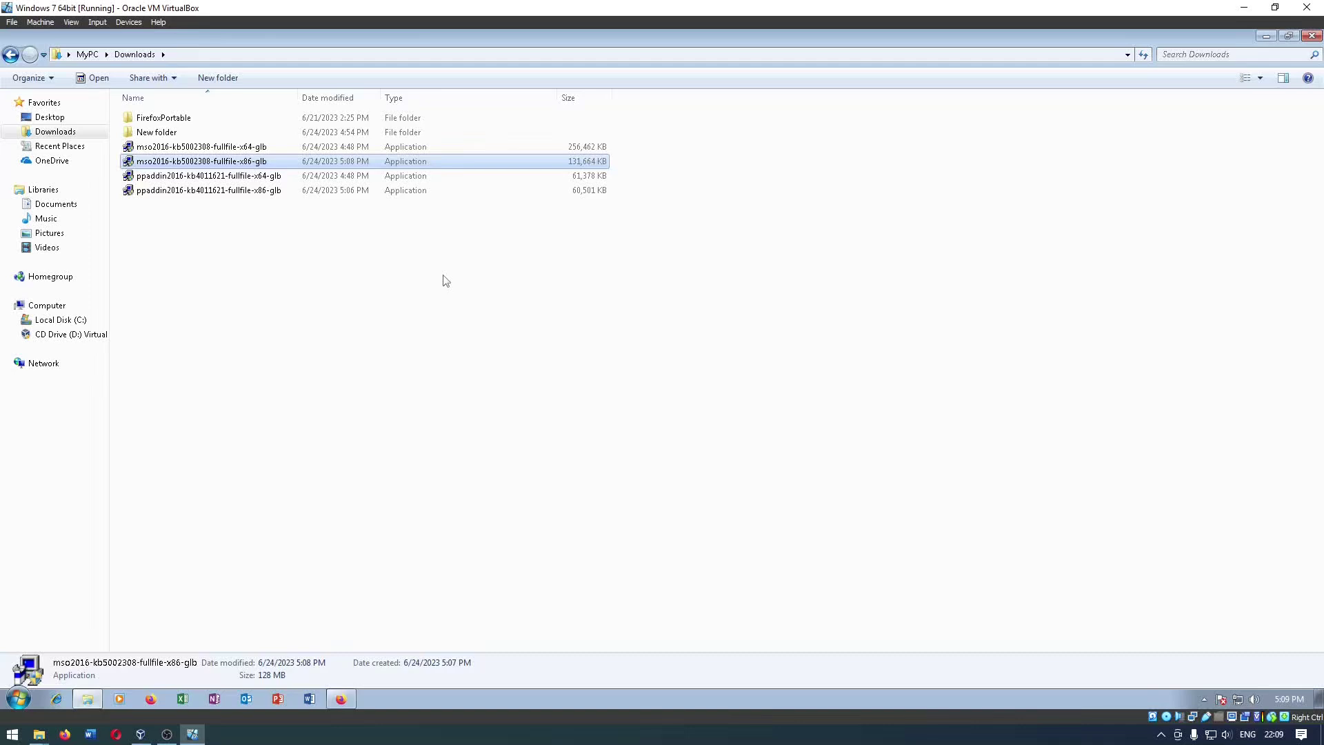
Run mso2016-kb5002308-fullfile-x86-glb until it reports no affected products, then select the KB4011621 installer.
double_click(405, 163)
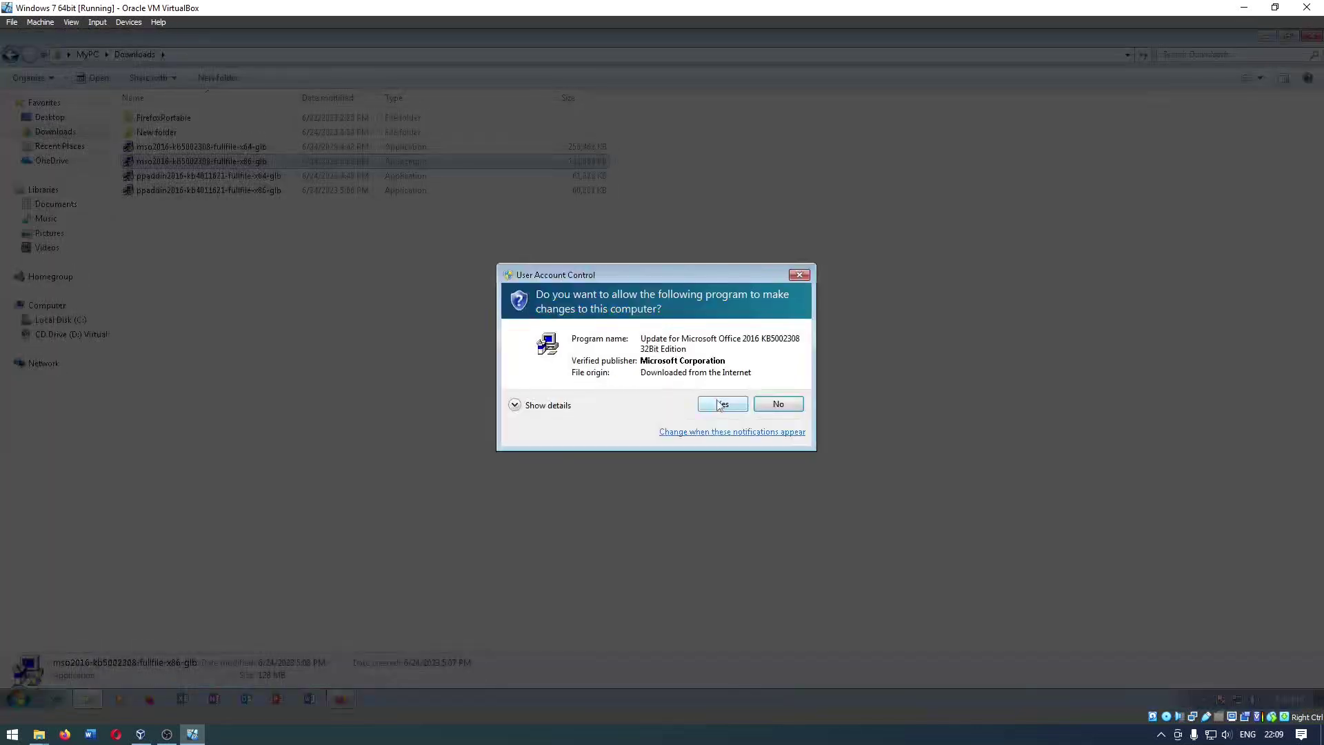
click(720, 405)
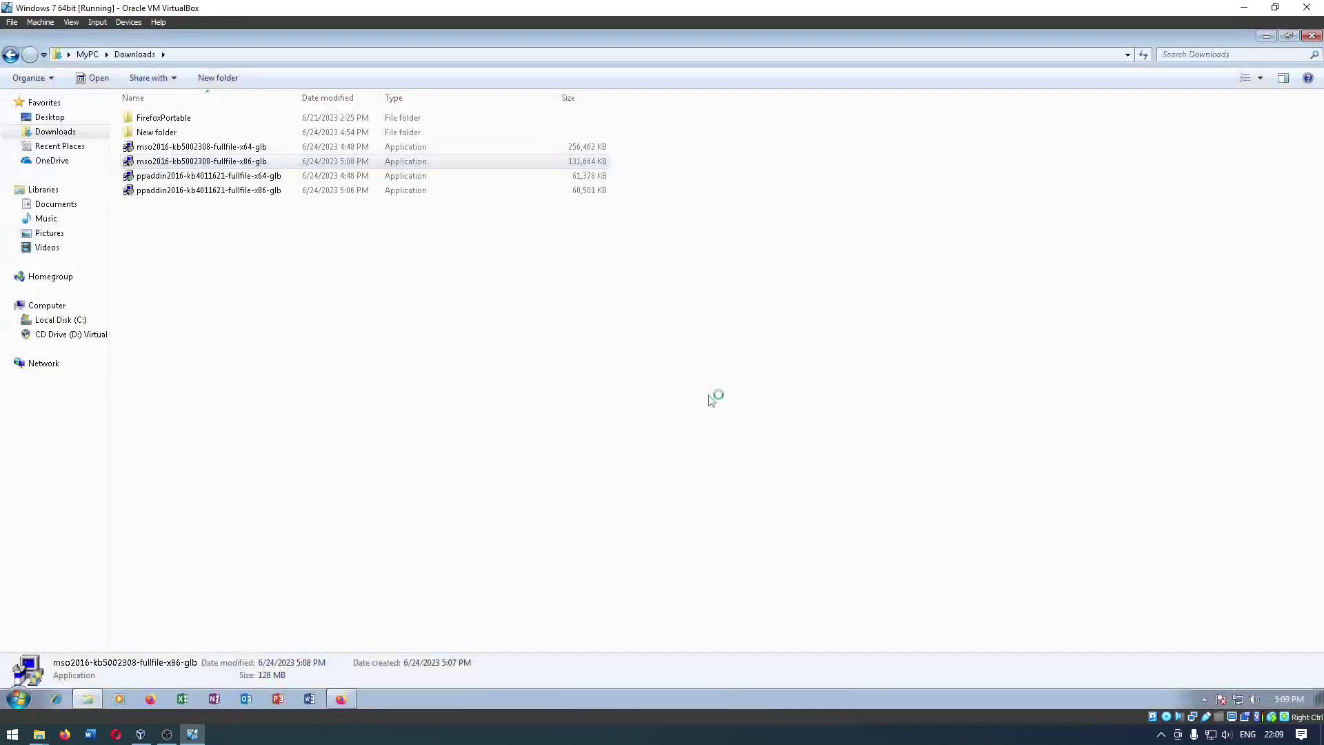
click(460, 501)
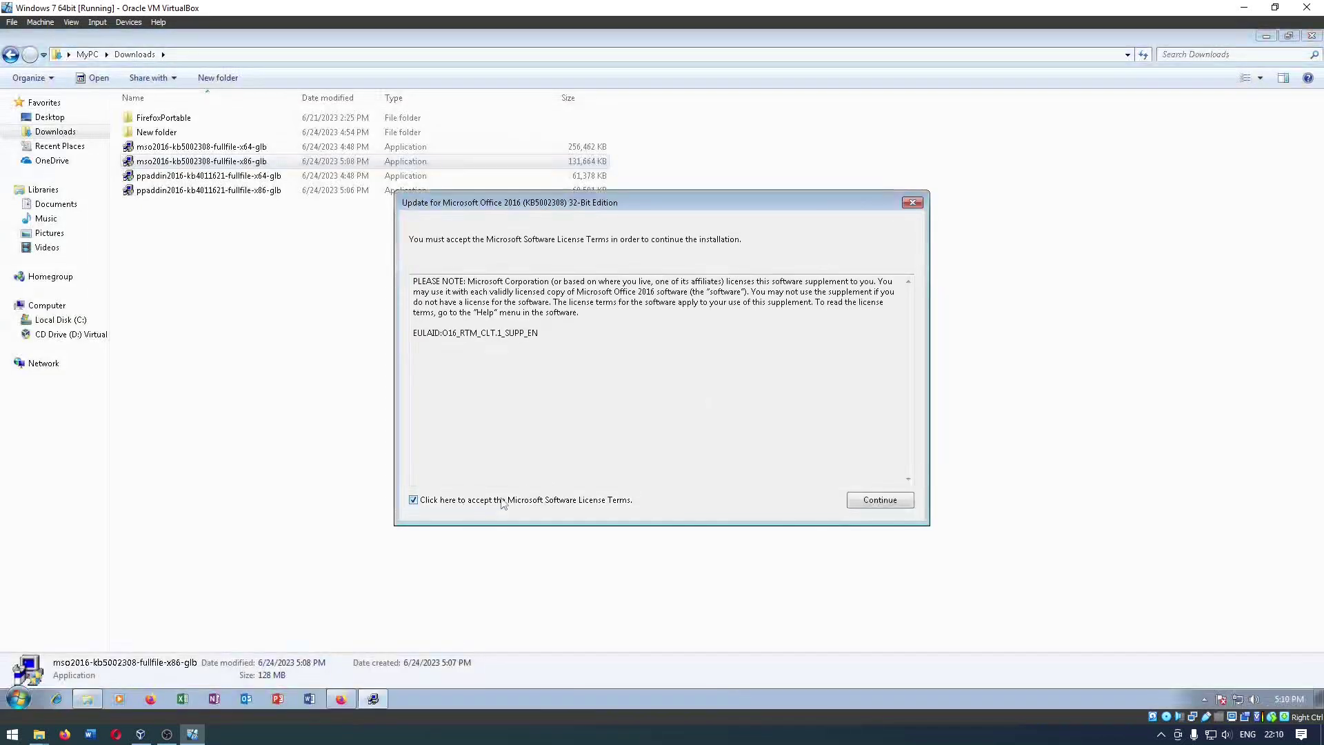
click(870, 502)
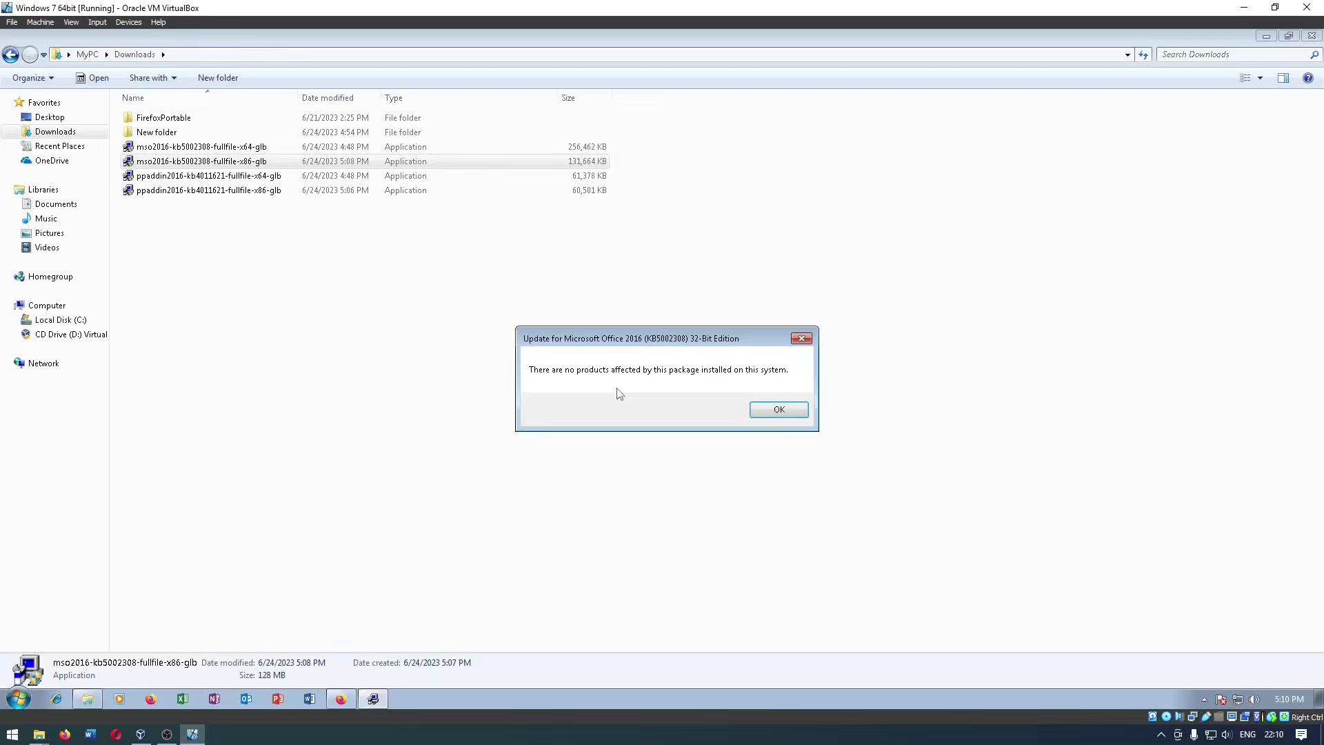
click(779, 410)
click(239, 192)
Run ppaddin2016-kb4011621-fullfile-x86-glb through UAC and the license, dismissing its no-affected-products message.
double_click(238, 192)
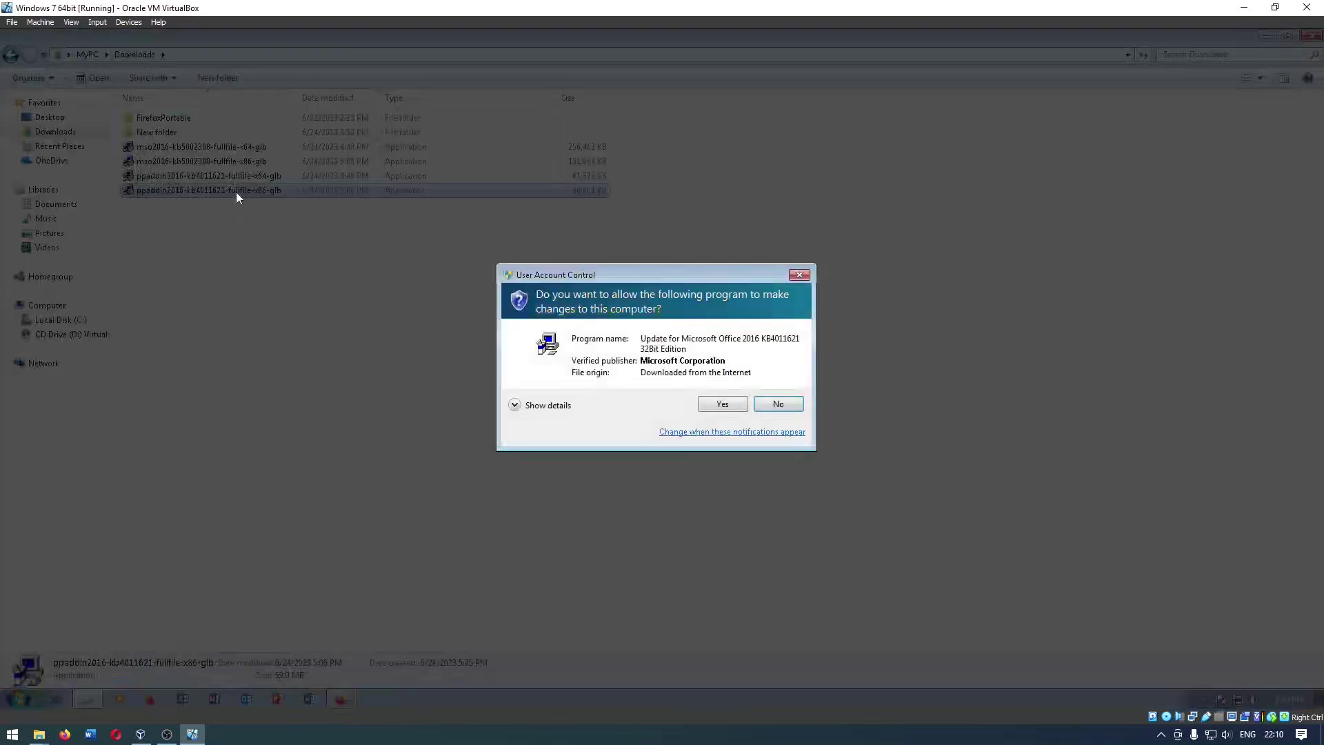
click(725, 407)
click(541, 502)
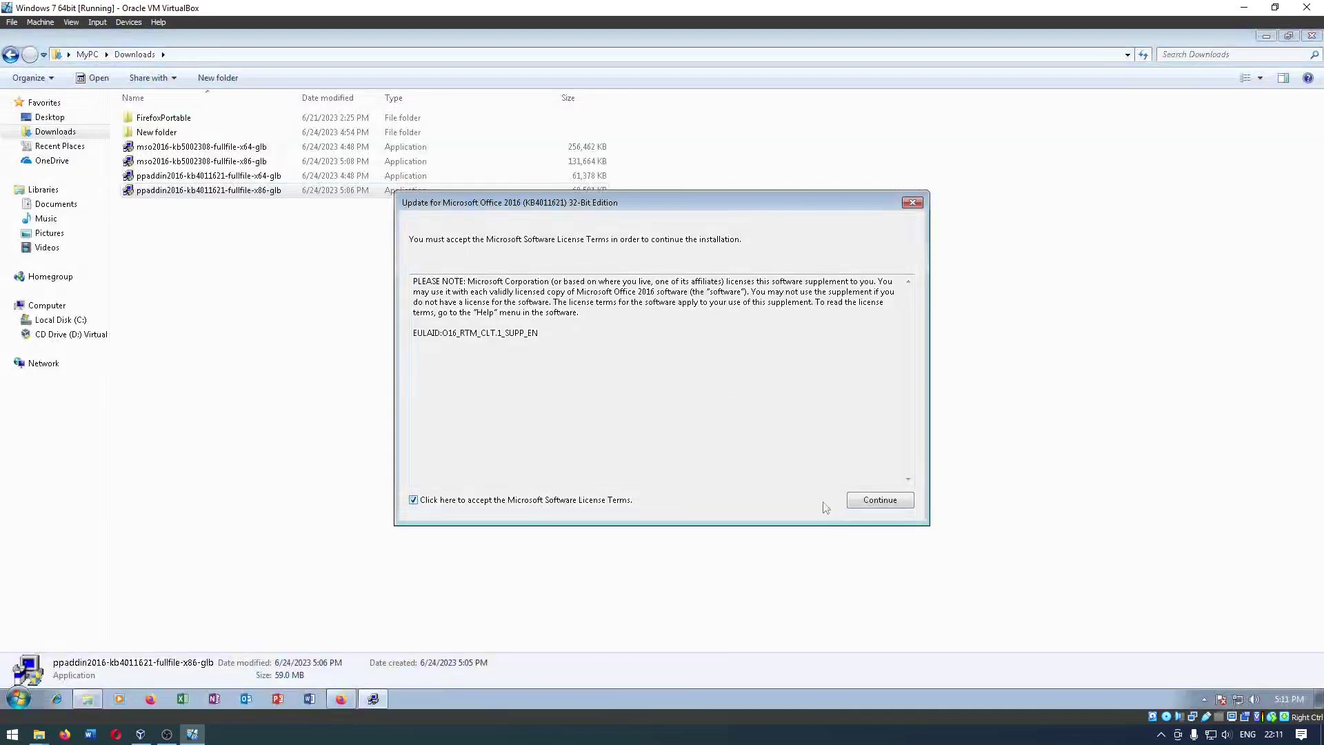
click(862, 503)
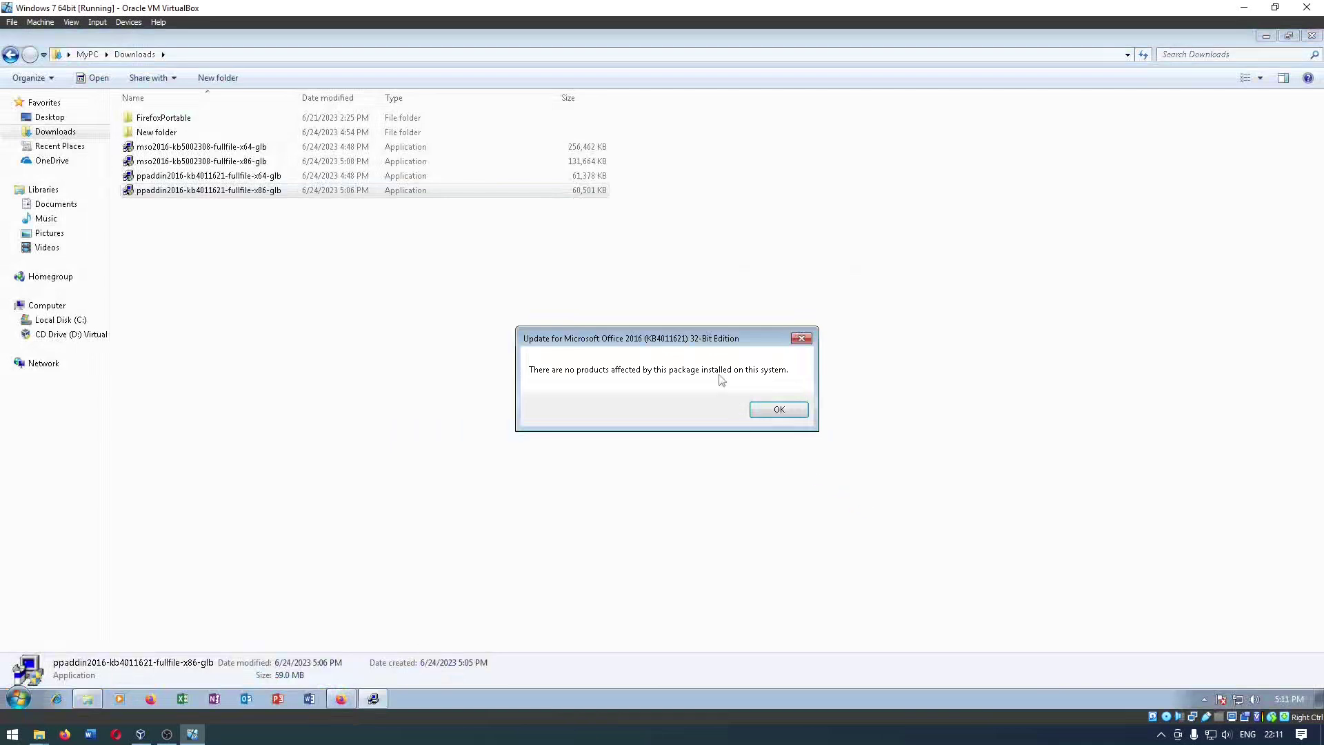
click(779, 409)
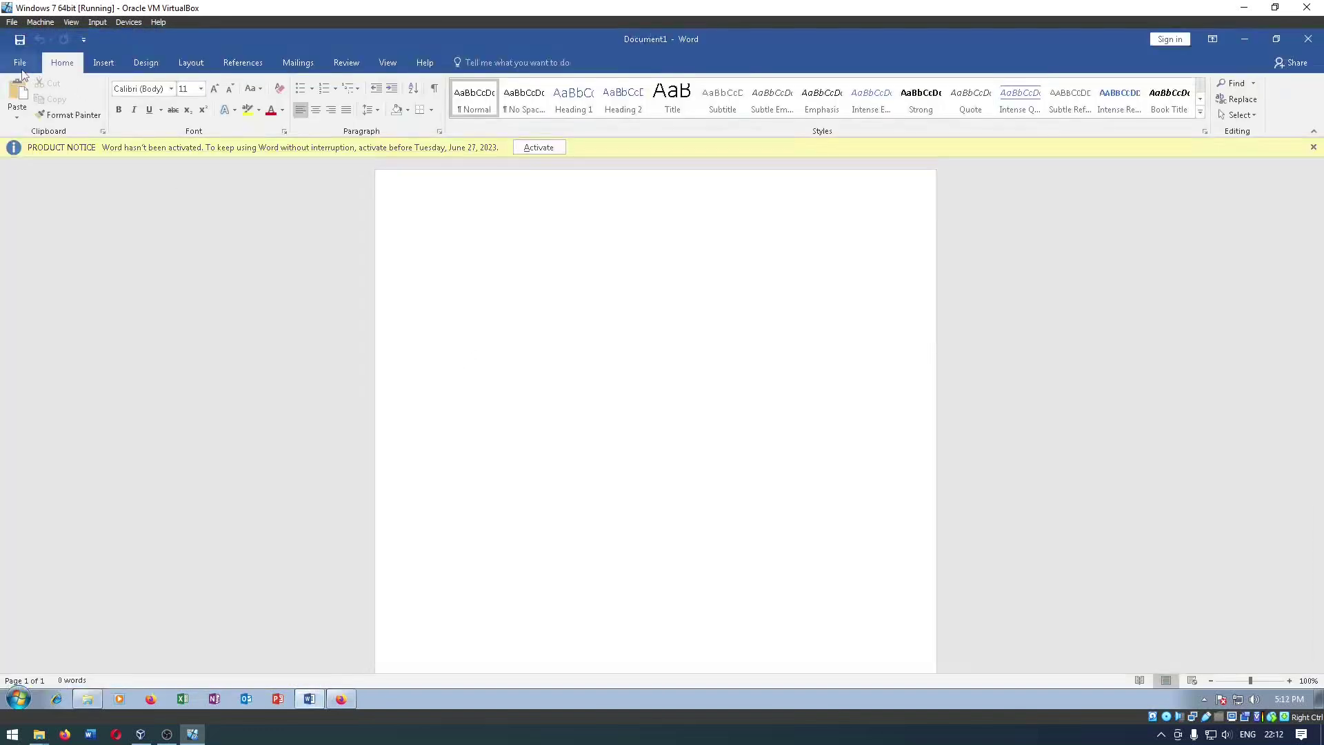
Start Office's Update Now from Update Options on Word's File > Account page.
click(20, 62)
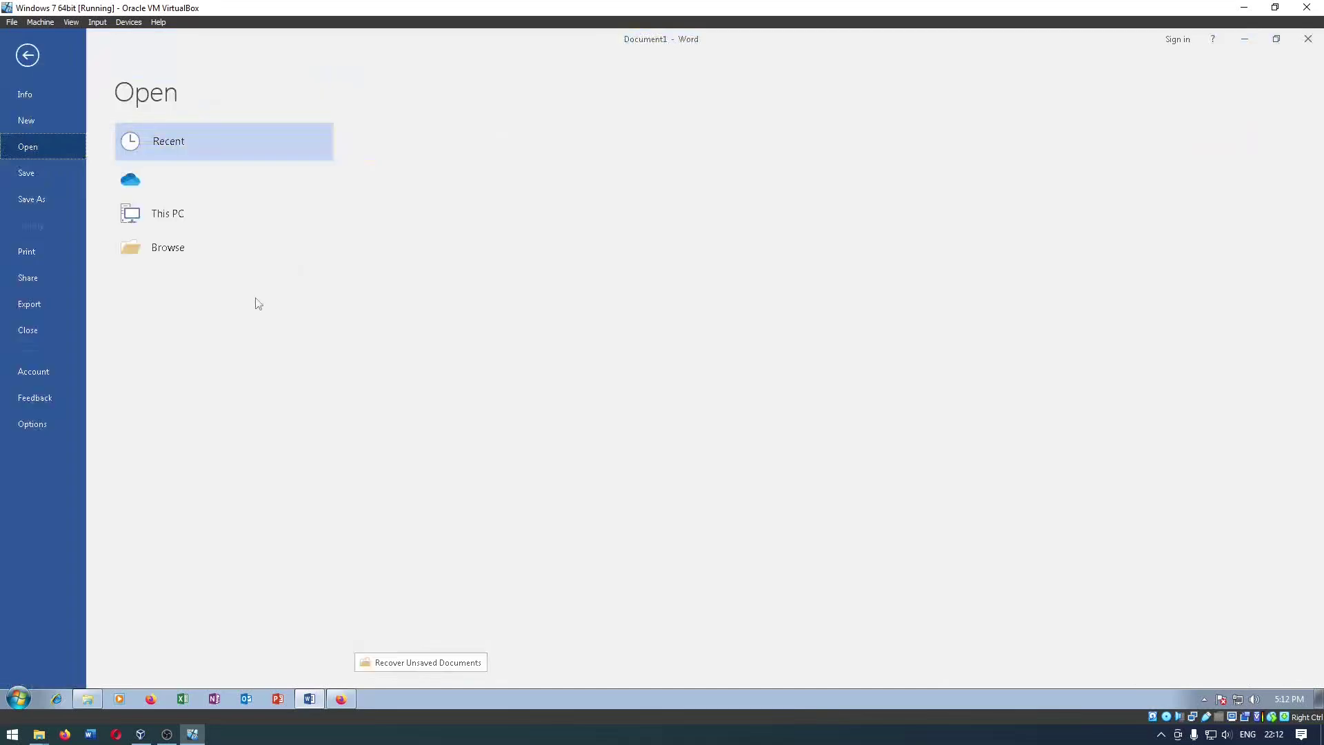
click(62, 376)
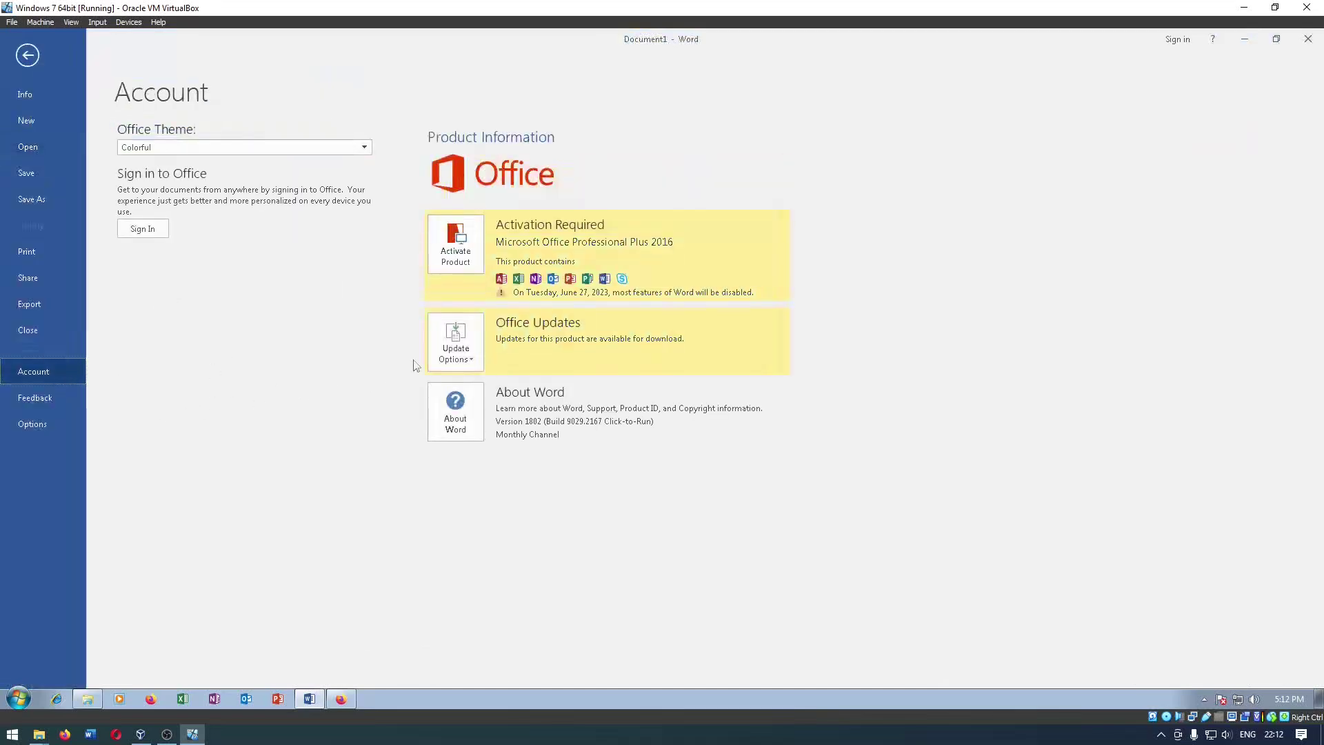
click(461, 345)
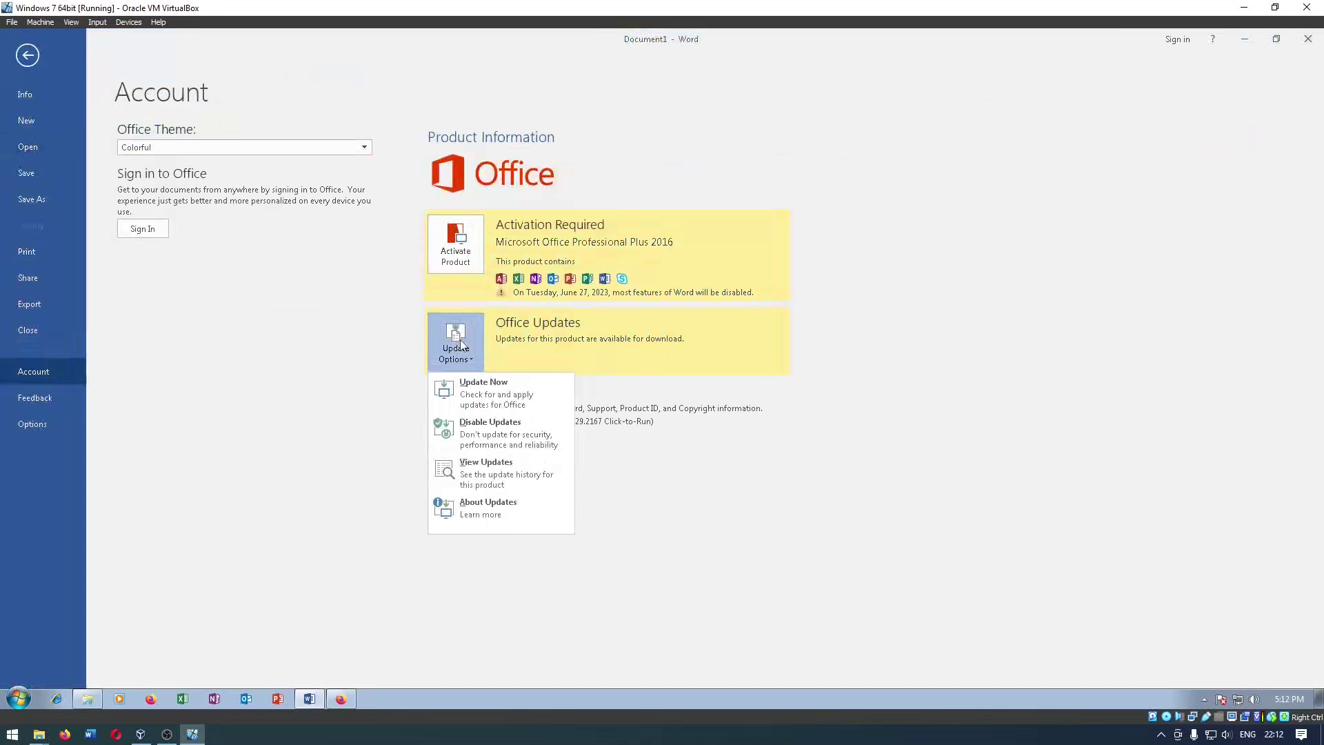
click(510, 404)
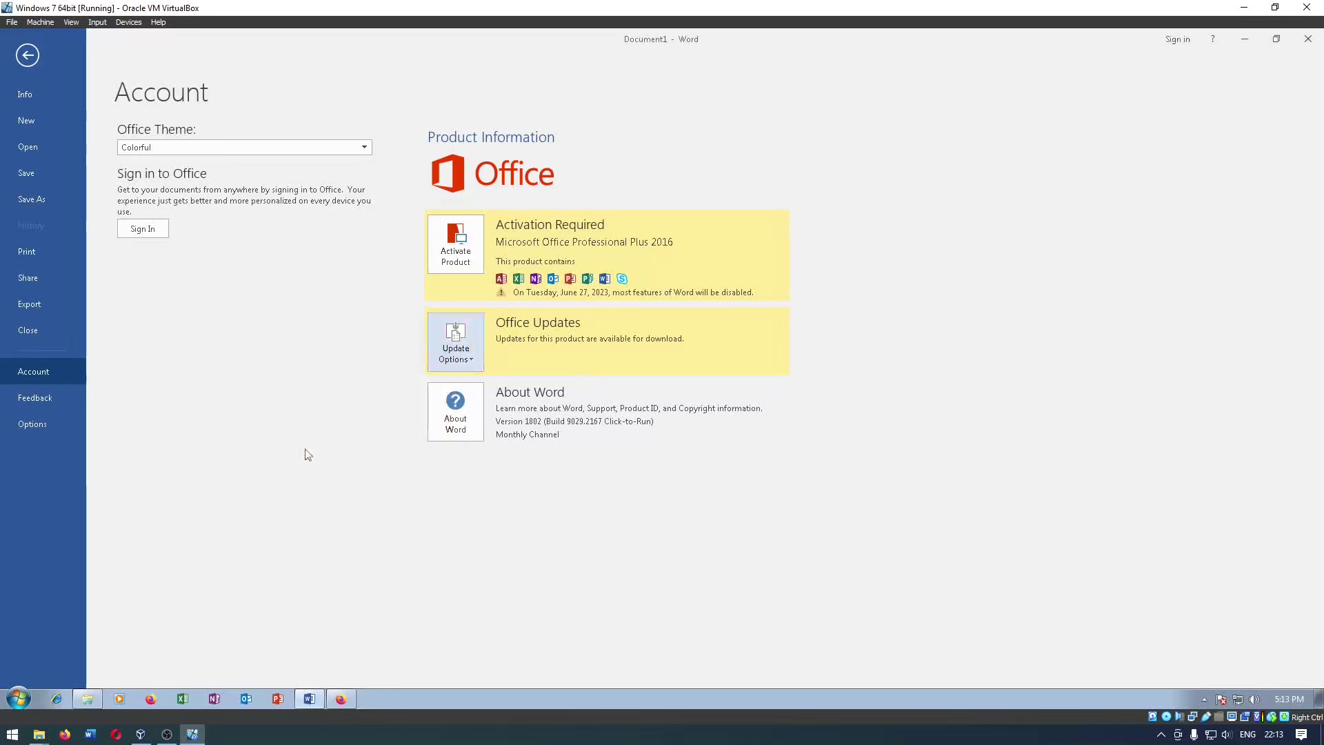
Open Task Manager, select the two x64 update files in Downloads, and minimize Explorer.
right_click(607, 699)
click(664, 654)
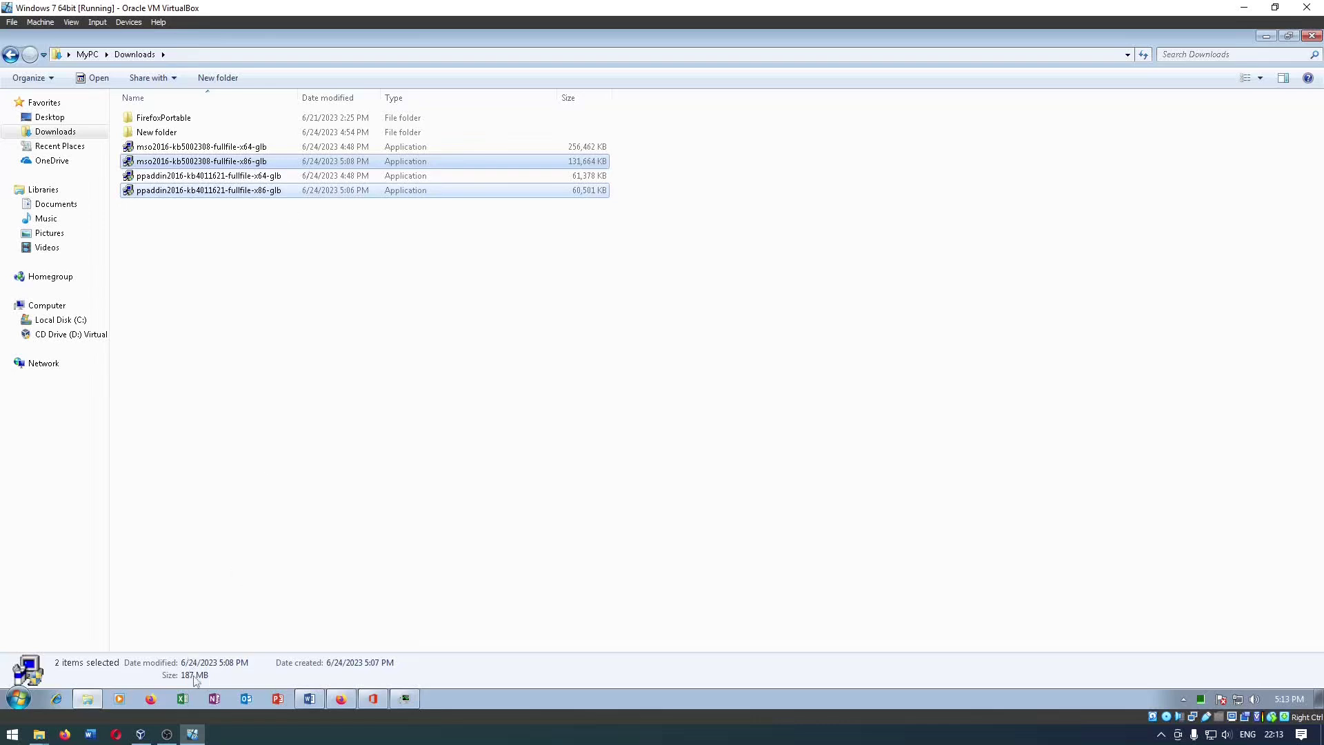
click(261, 176)
ctrl+click(264, 151)
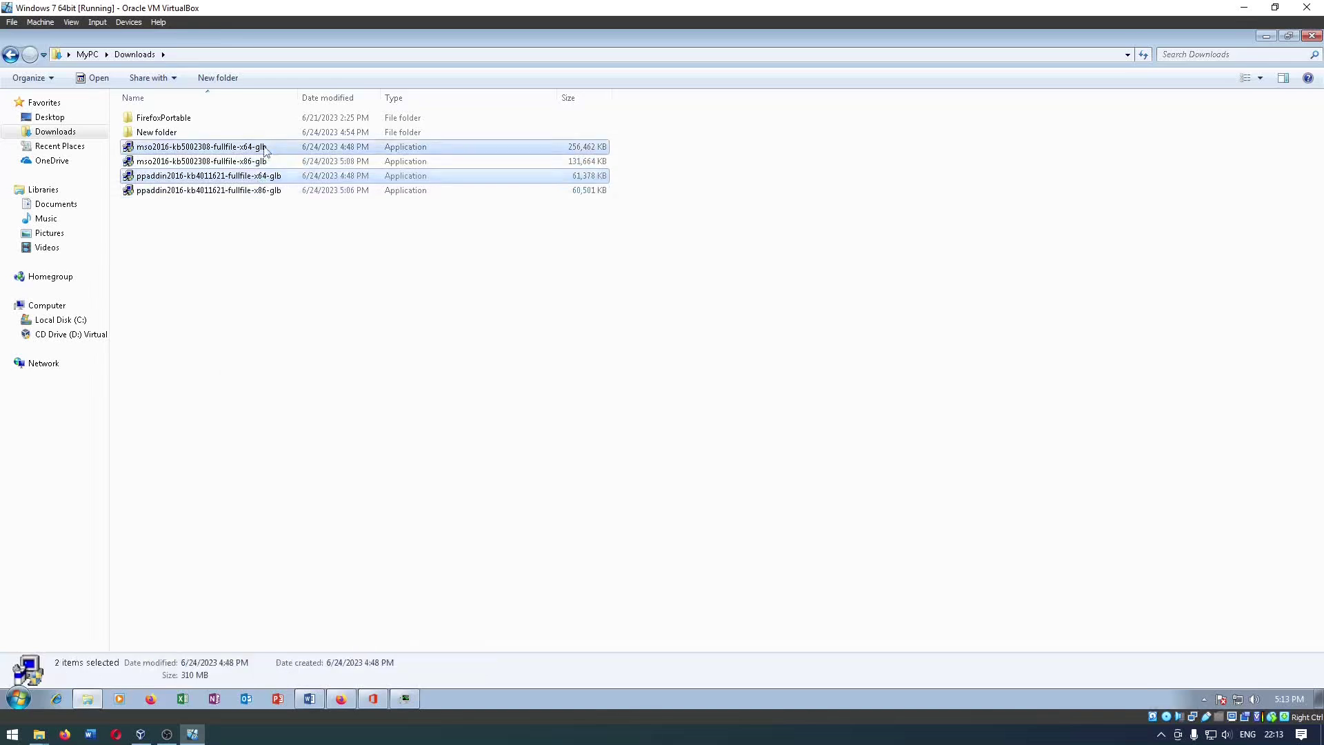
click(1274, 34)
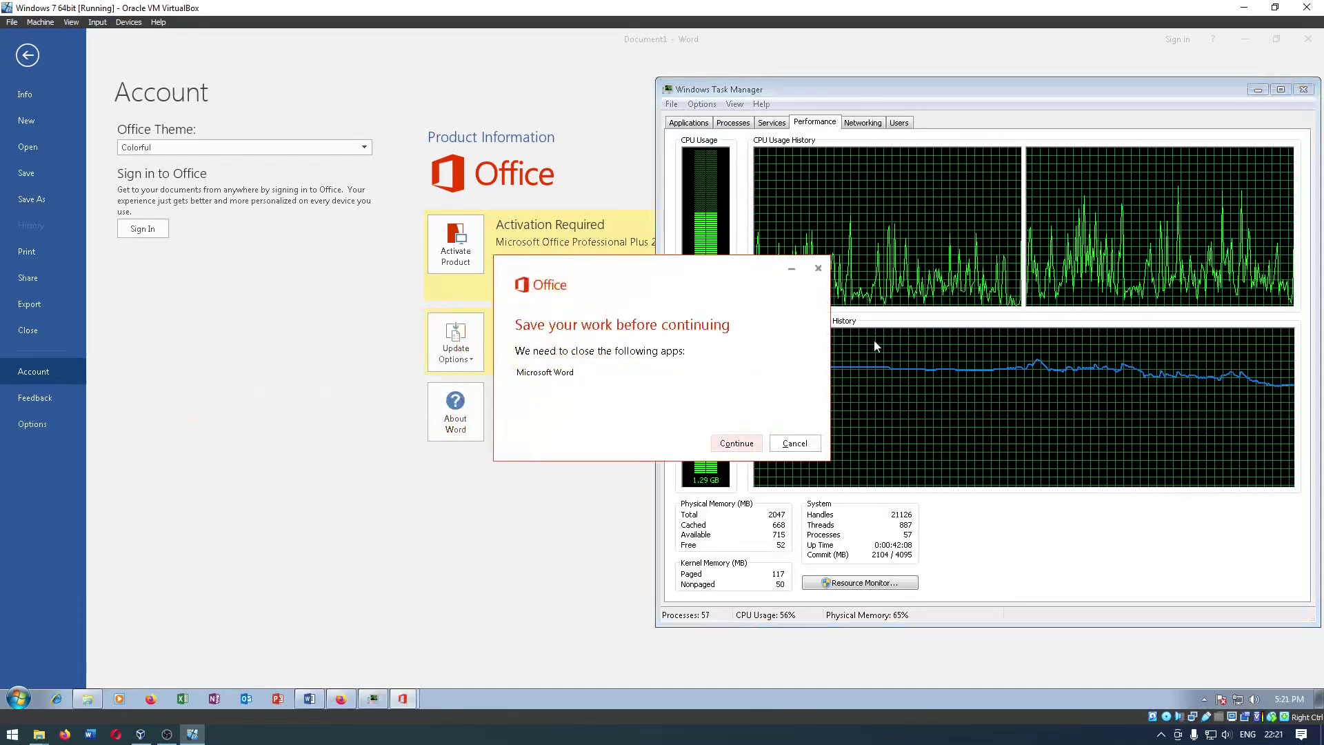
Select the two x86 installers in Downloads, then let the Office update close Word and continue.
key(alt+Tab)
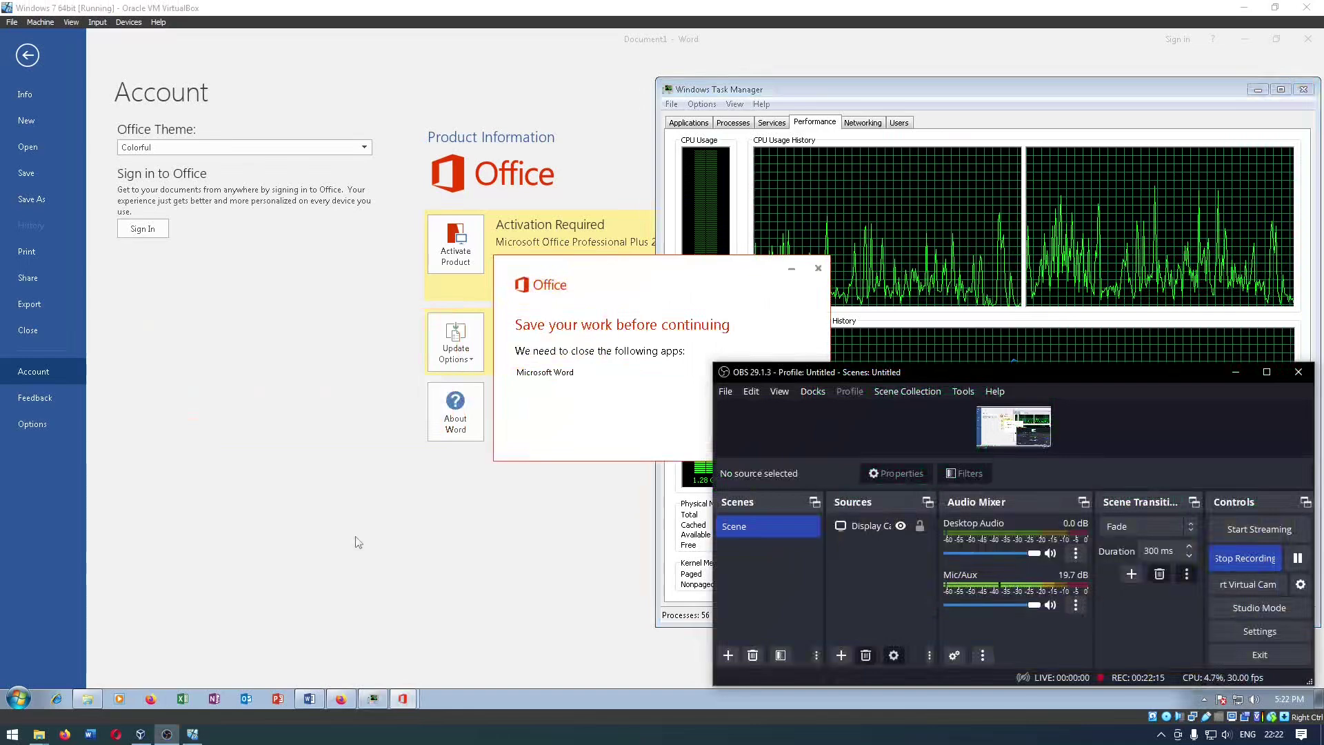
click(1234, 371)
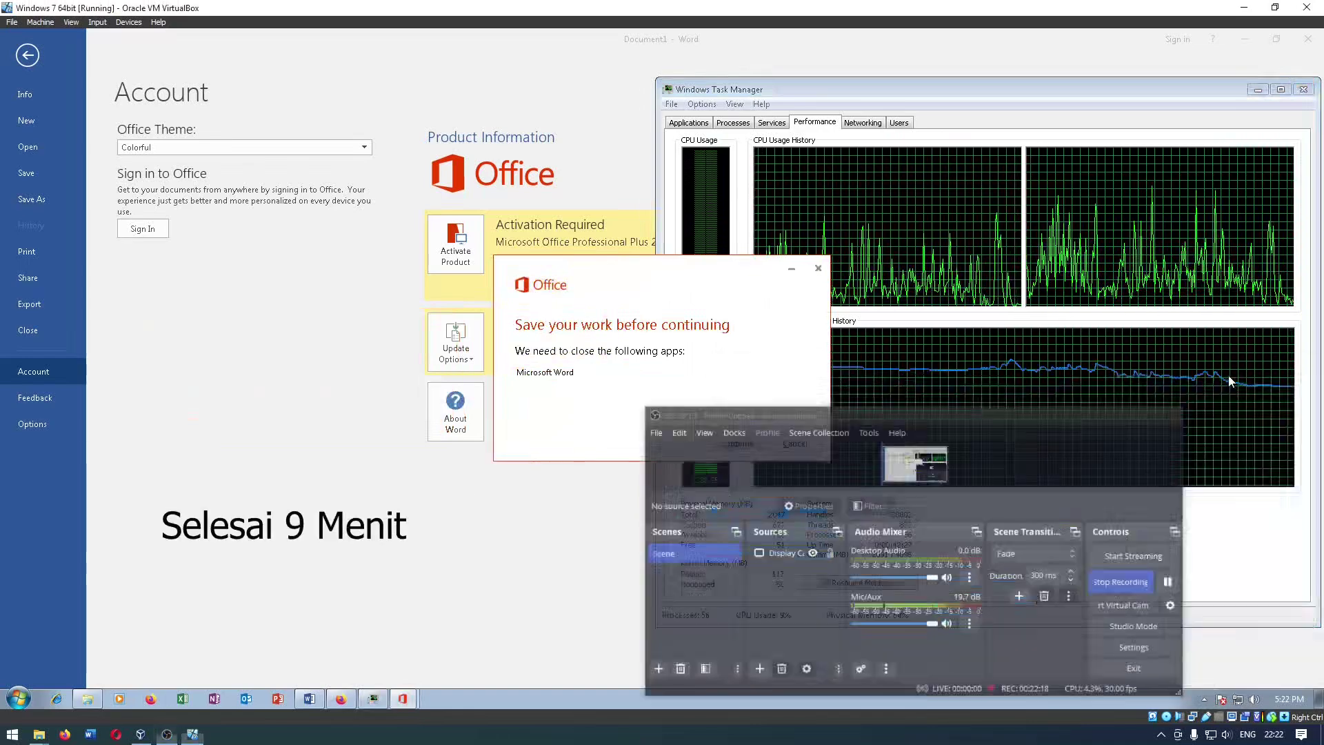
click(94, 702)
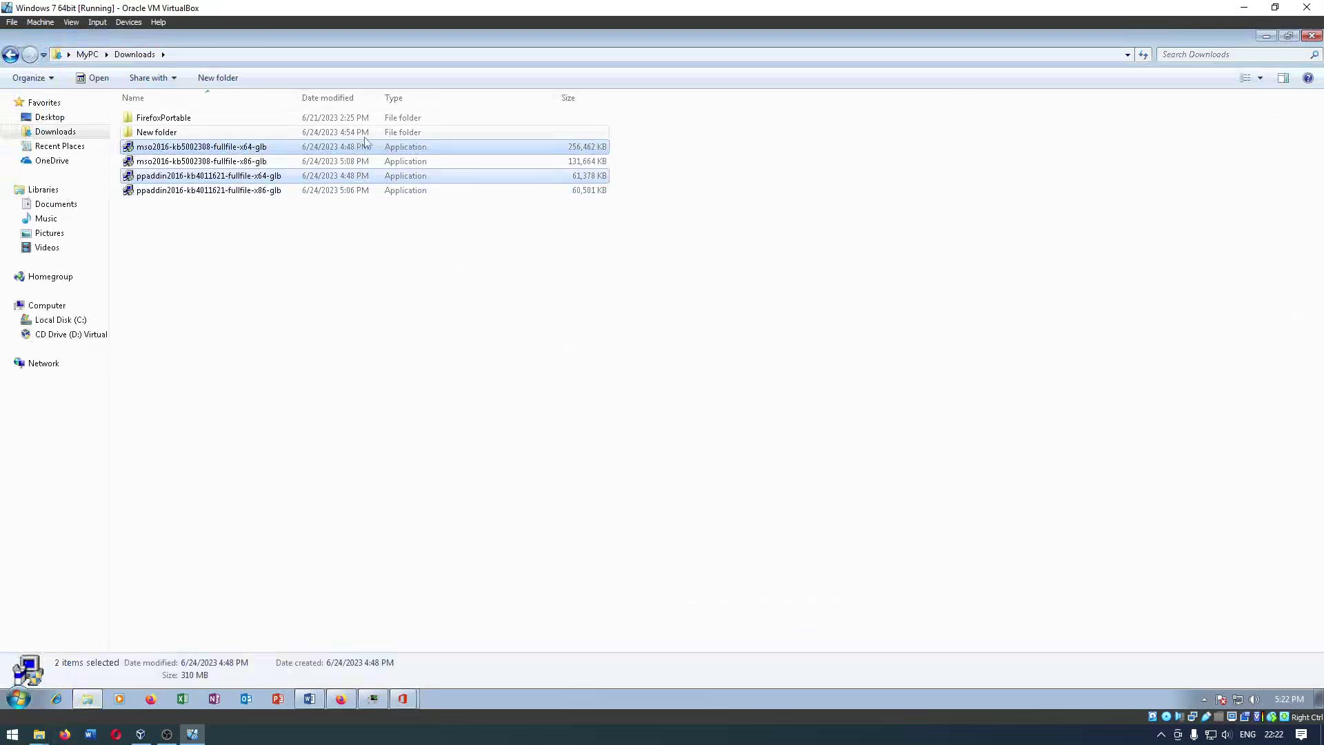
click(366, 161)
ctrl+click(366, 190)
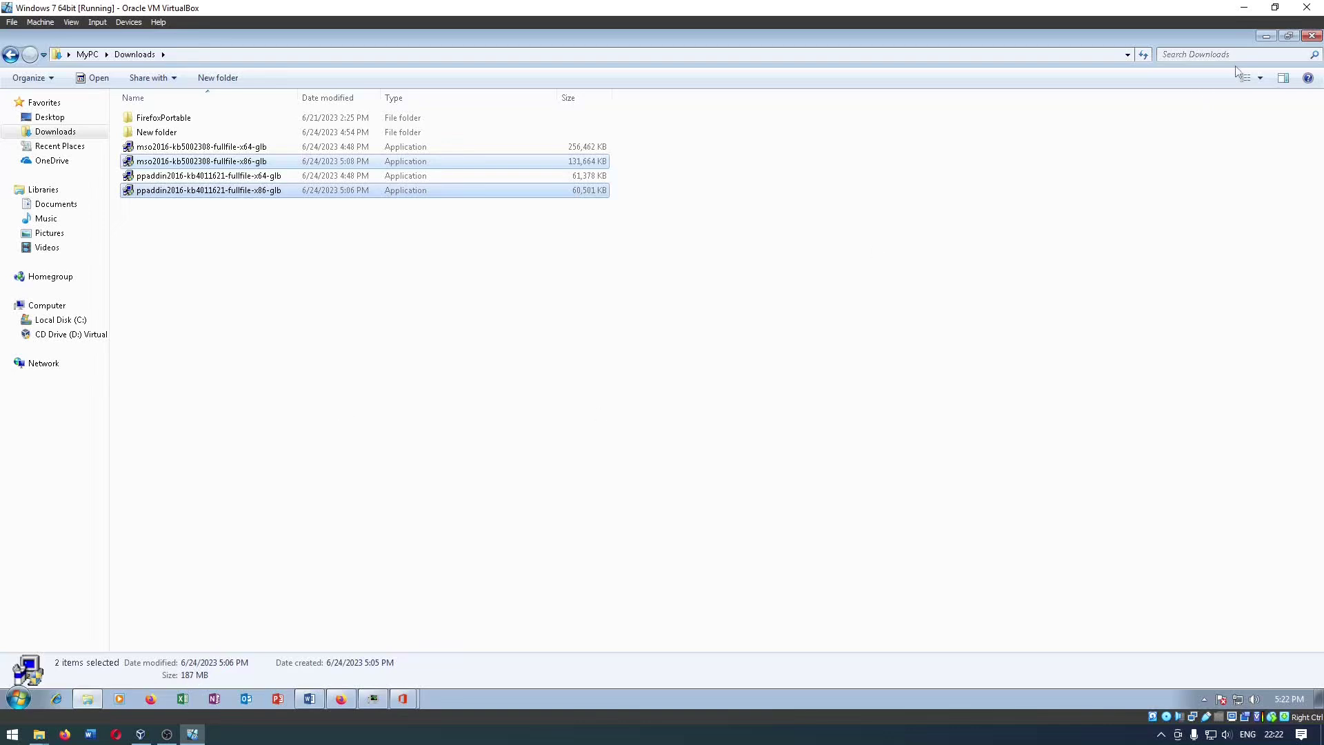
click(1258, 35)
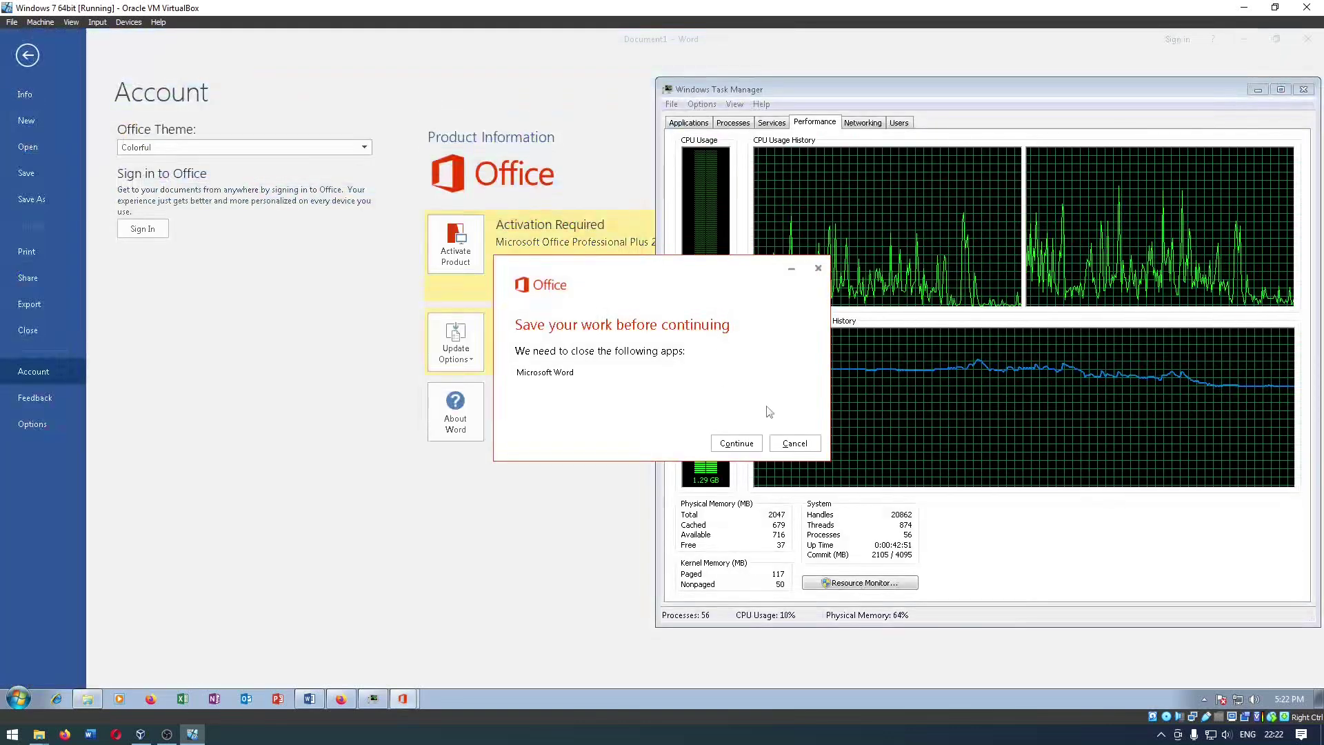
click(740, 443)
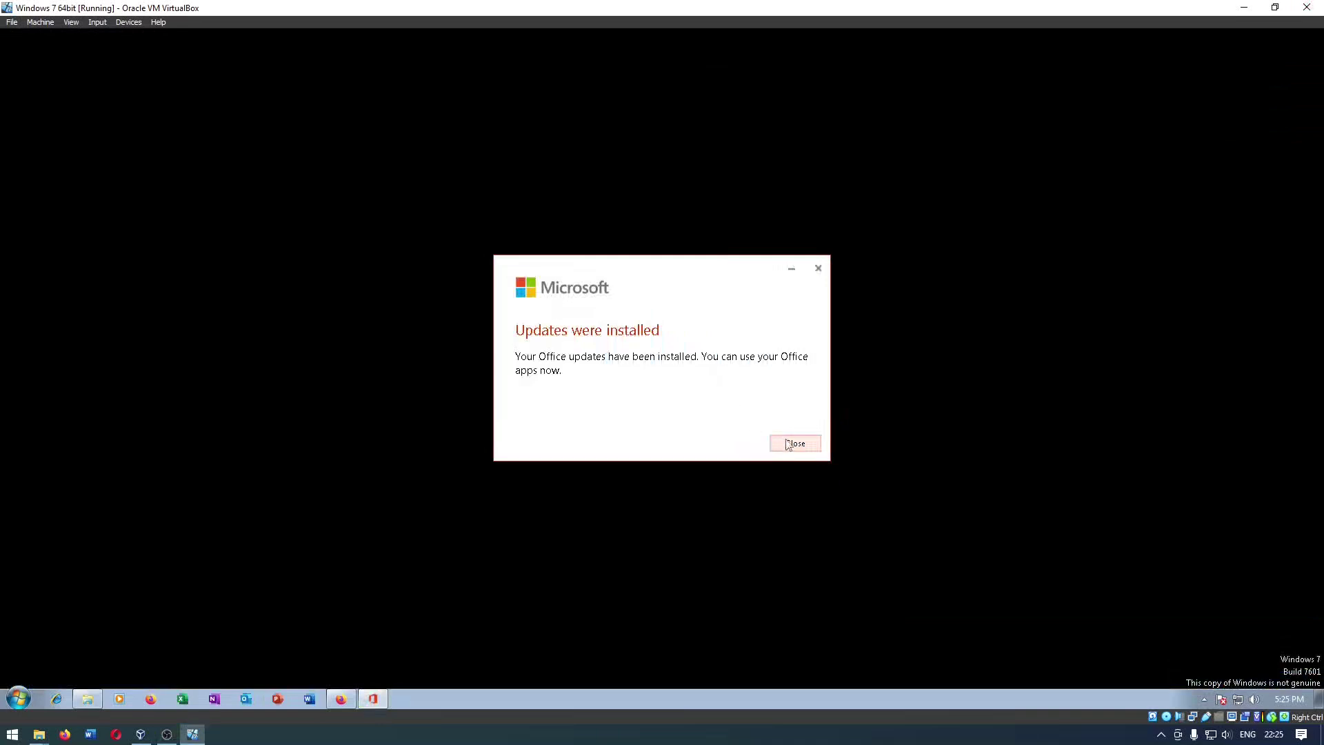
Close the 'Updates were installed' notice and relaunch Word 2016 from the taskbar.
click(789, 444)
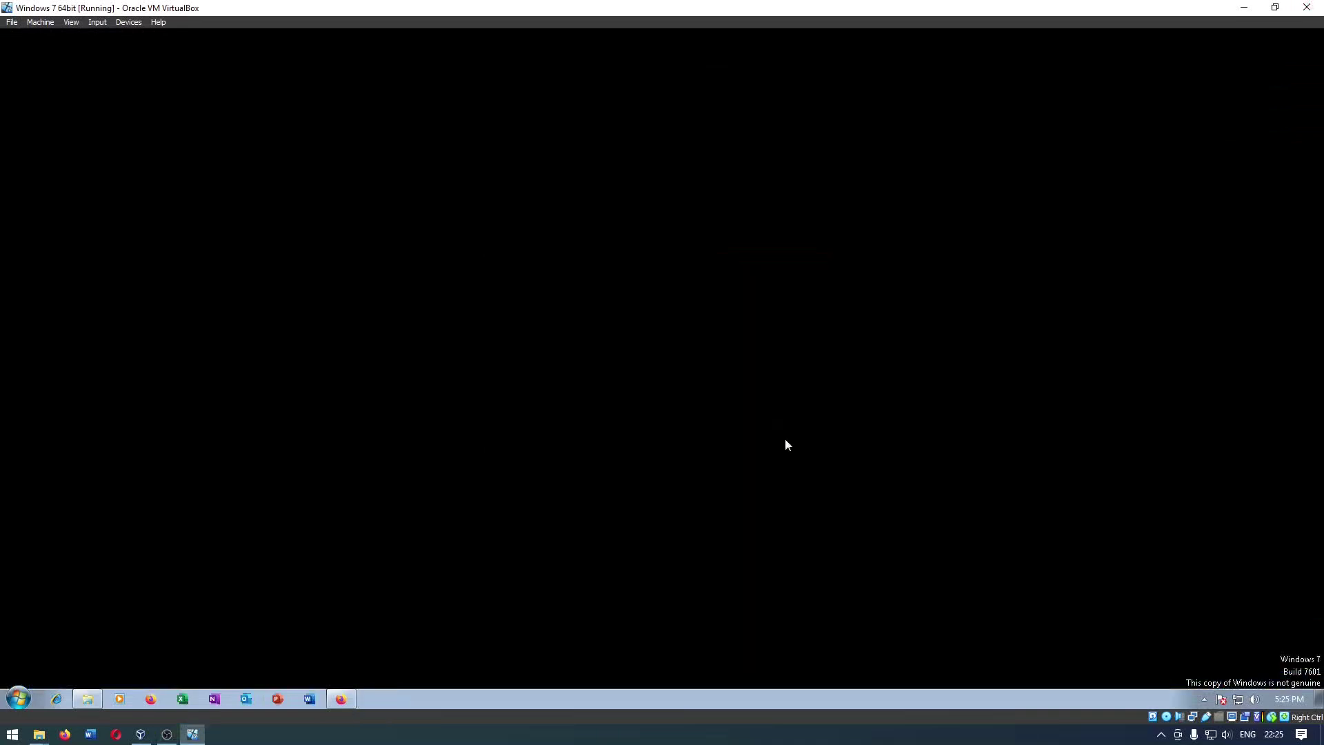
click(311, 701)
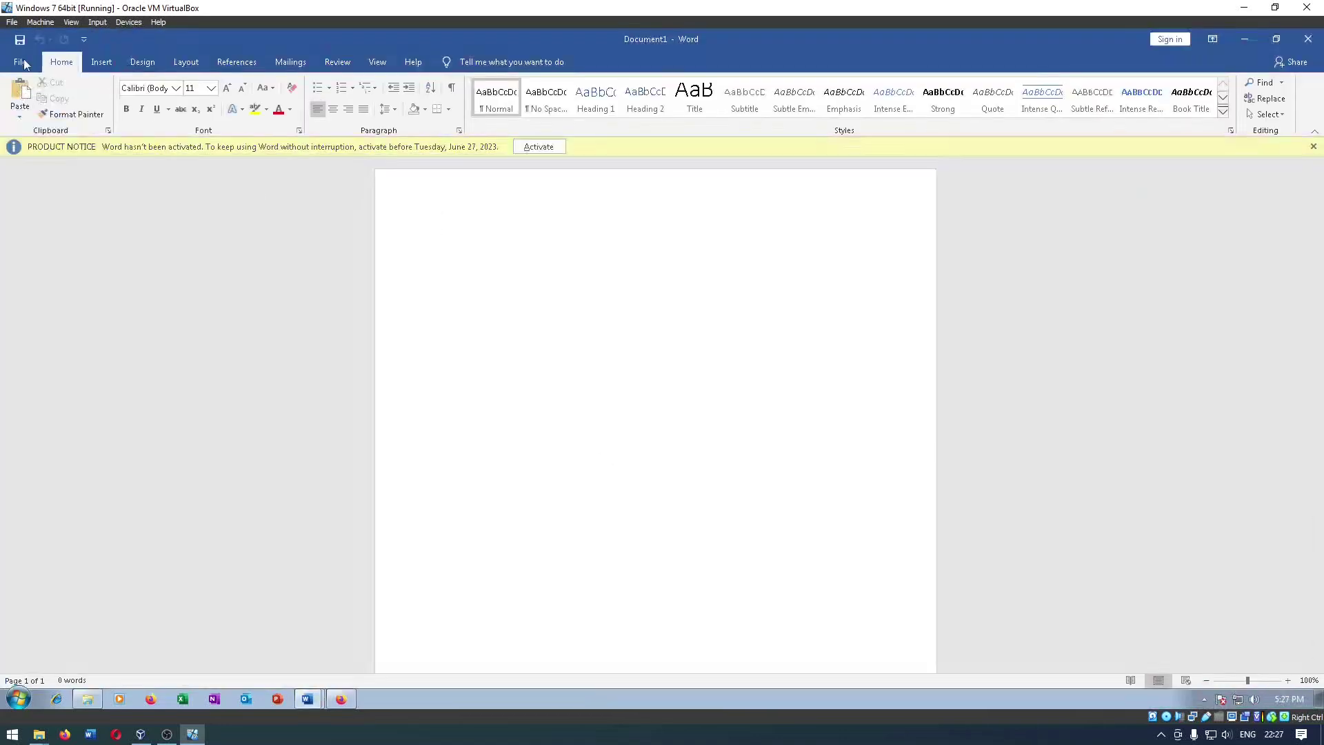
Show the updated File backstage Home page with the blank document and templates for Document1.
click(21, 63)
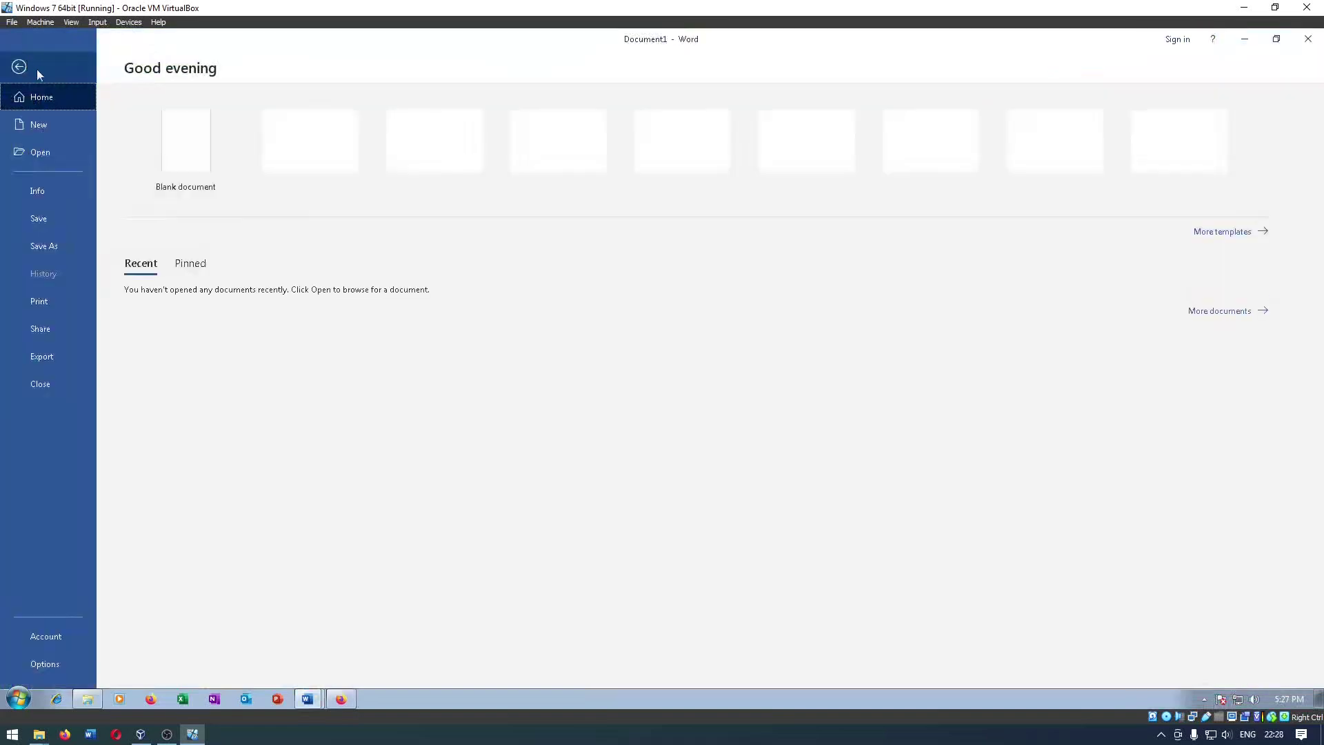